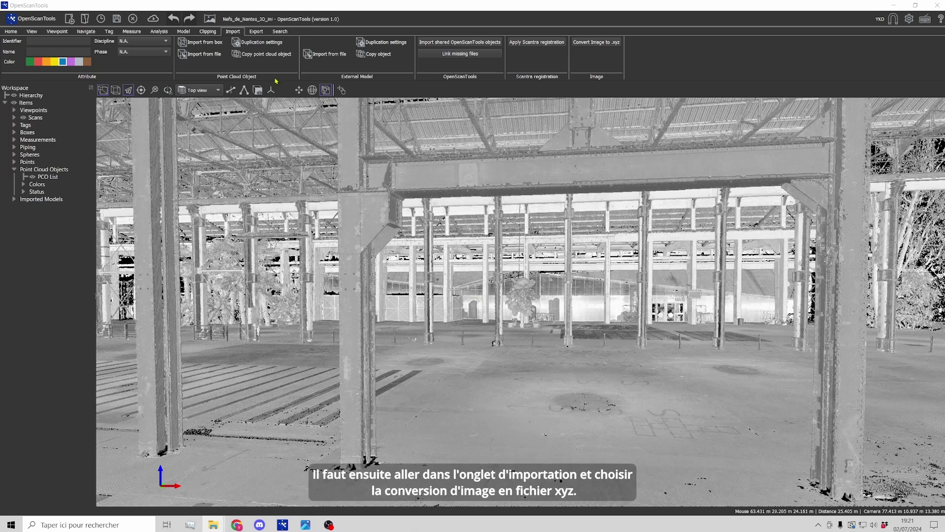
- Set OST-logo-tagline-1.png as the input image for conversion to .xyz, previewing the picture in the photo viewer
{"action": "left_click", "coordinate": [228, 33]}
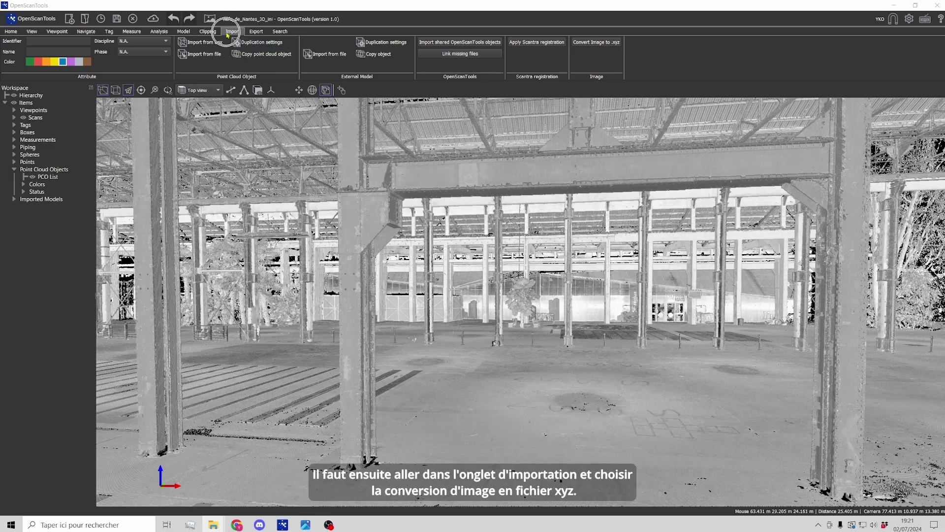
{"action": "left_click", "coordinate": [593, 44]}
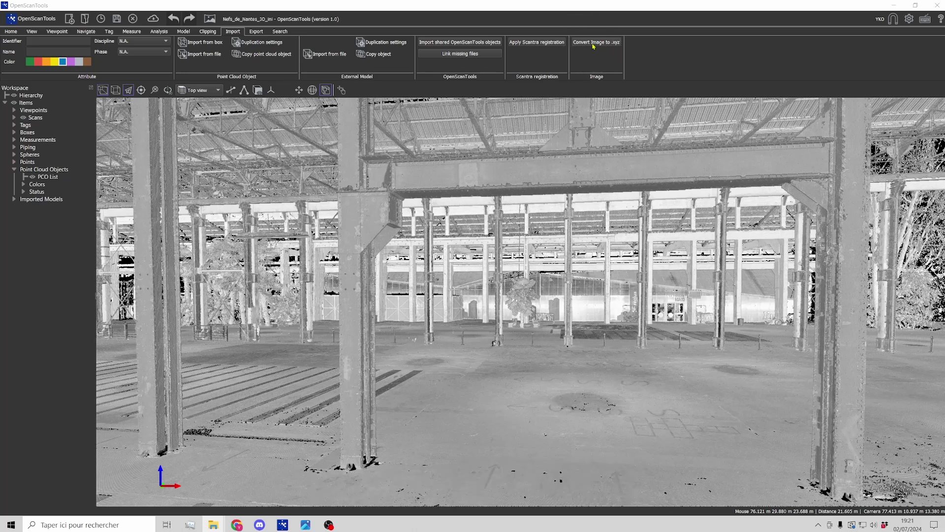
{"action": "left_click", "coordinate": [556, 189]}
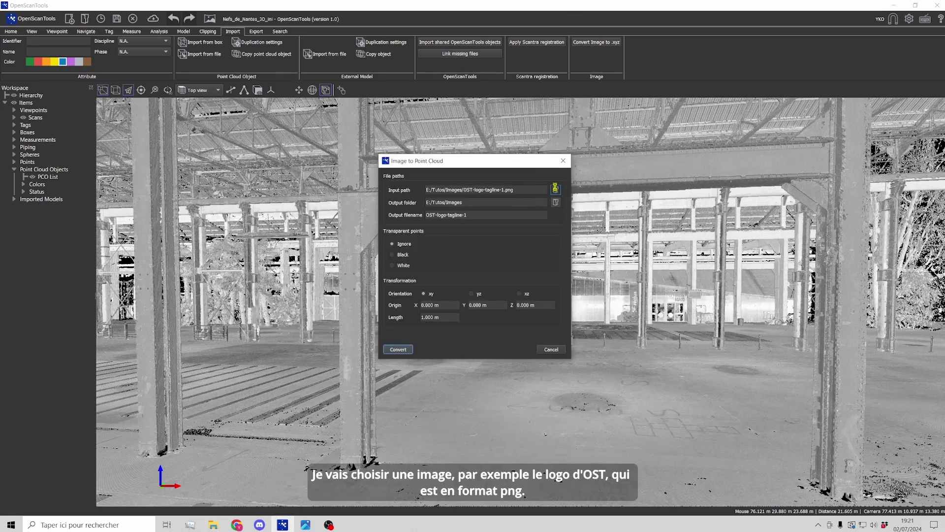
{"action": "left_click", "coordinate": [514, 258]}
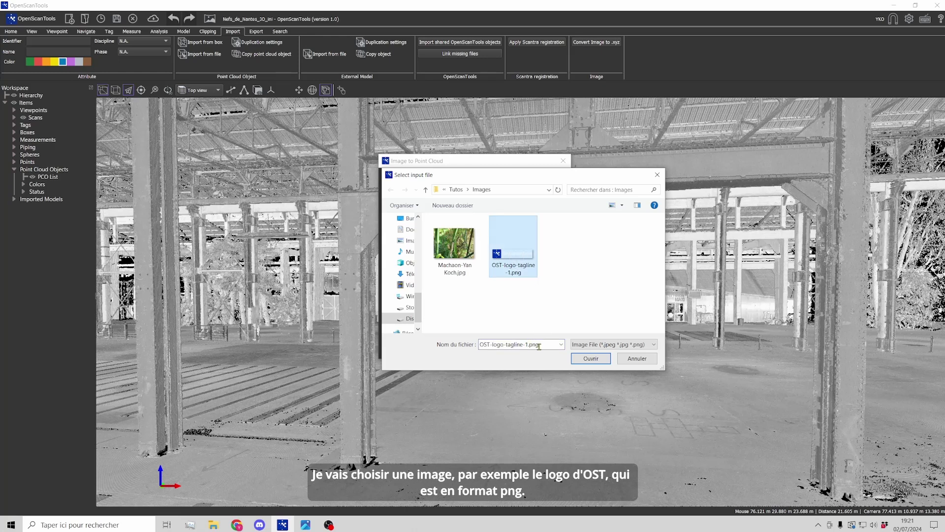
{"action": "left_click", "coordinate": [306, 525]}
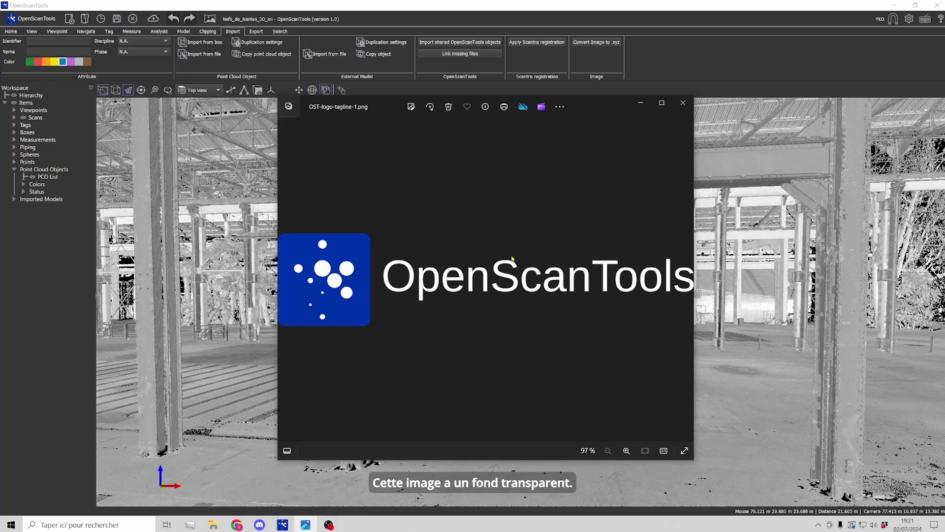
{"action": "left_click", "coordinate": [641, 102]}
{"action": "left_click", "coordinate": [583, 360]}
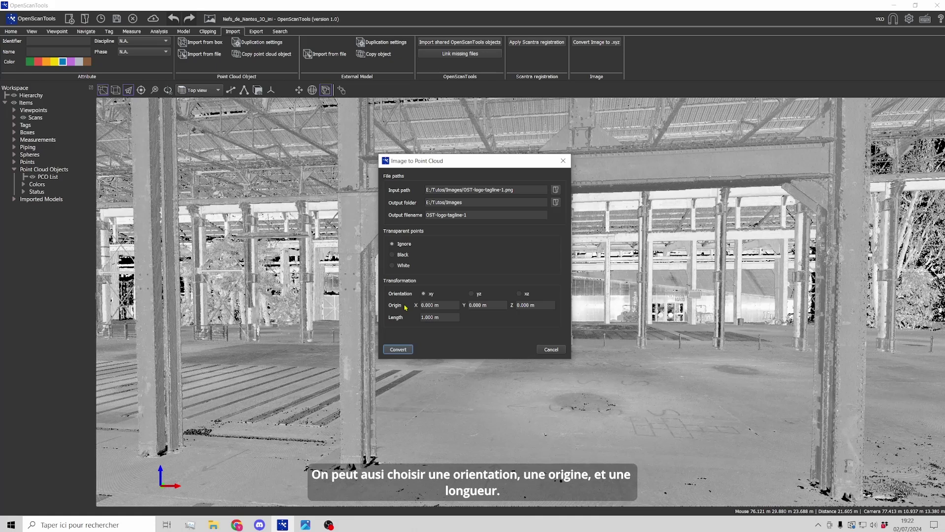
- Convert the logo image to a point cloud file and check OST-logo-tagline-1.xyz in the output folder
{"action": "left_click", "coordinate": [397, 350]}
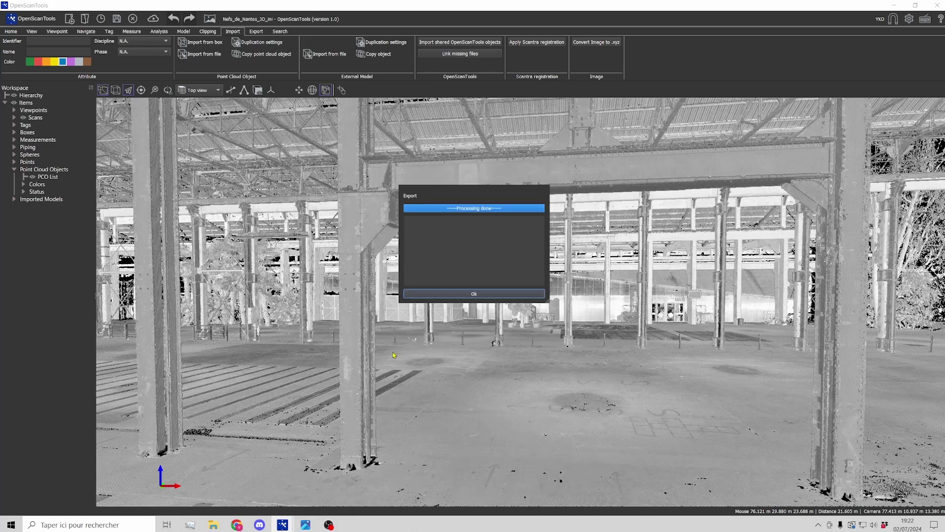
{"action": "left_click", "coordinate": [475, 214]}
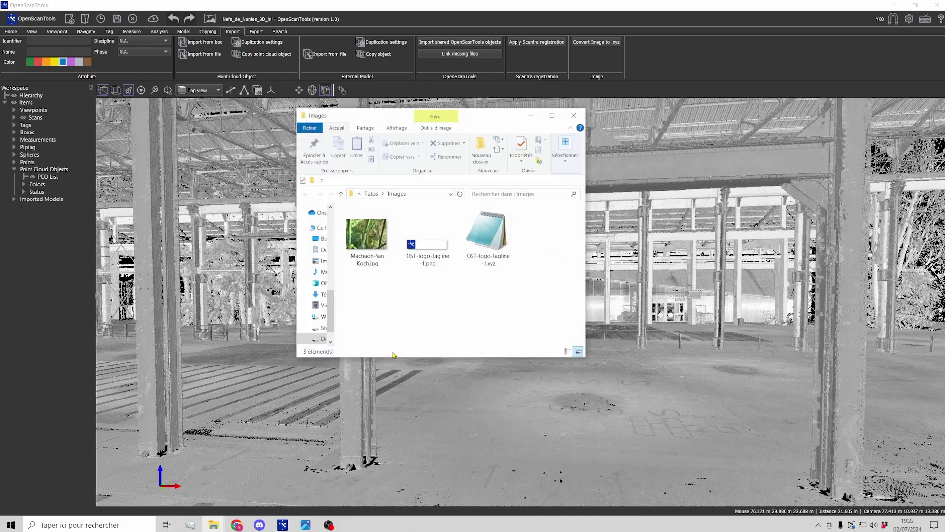
{"action": "left_click", "coordinate": [502, 245]}
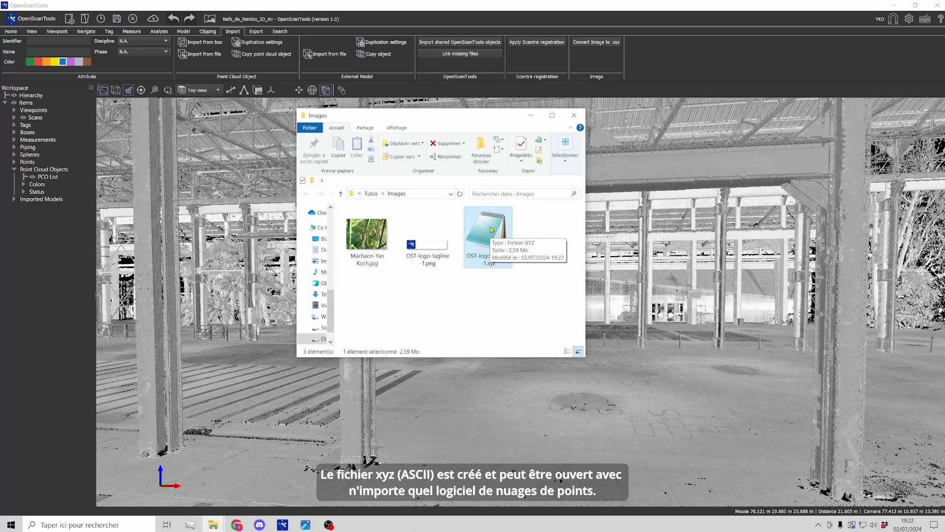
{"action": "left_click", "coordinate": [531, 117]}
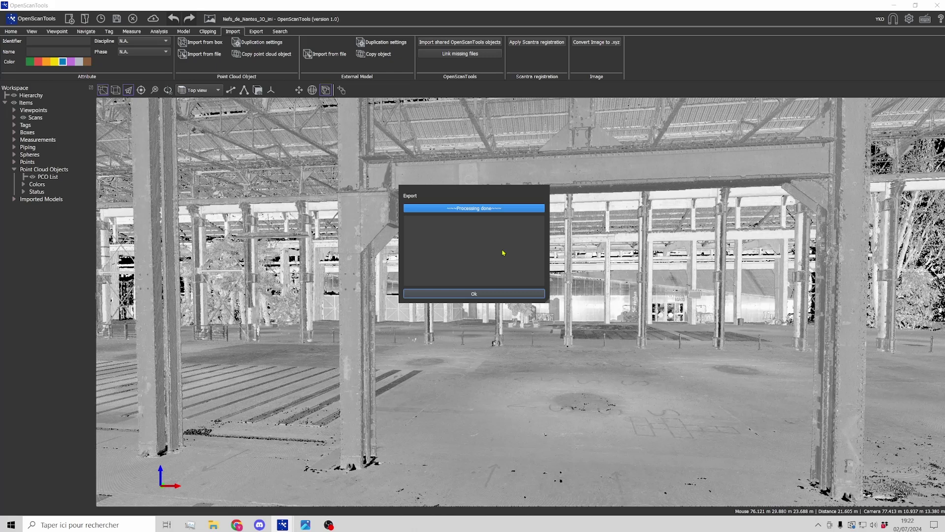
{"action": "left_click", "coordinate": [474, 294]}
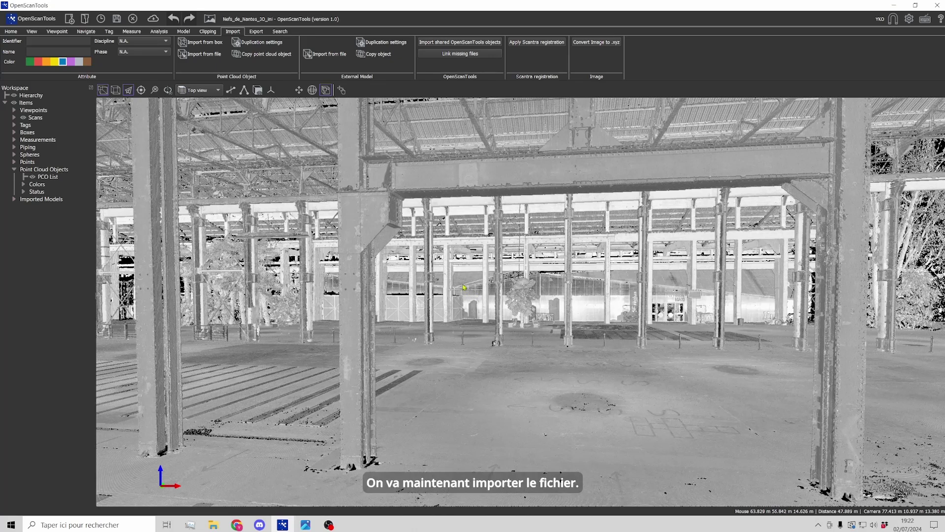
- Import OST-logo-tagline-1.xyz from file as a point cloud object, with the model placed manually
{"action": "scroll", "coordinate": [463, 281], "scroll_direction": "up", "scroll_amount": 2}
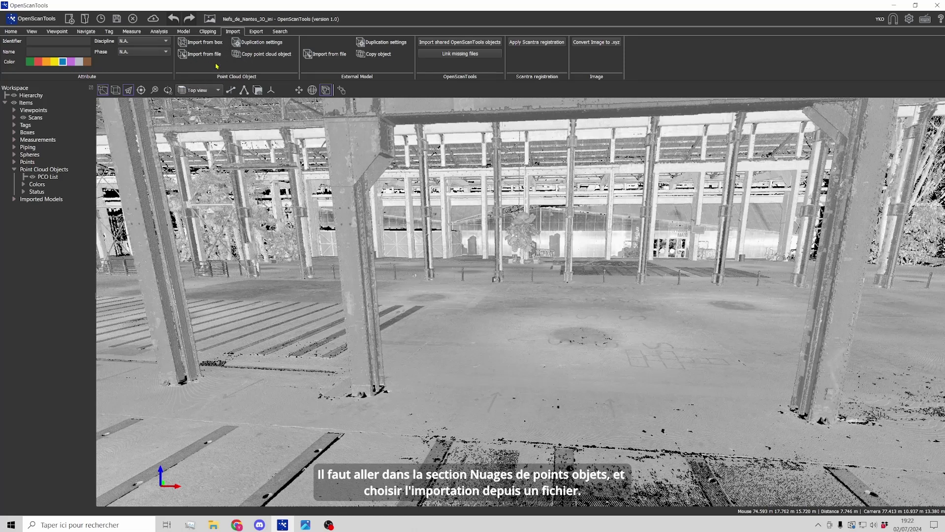
{"action": "left_click", "coordinate": [202, 54]}
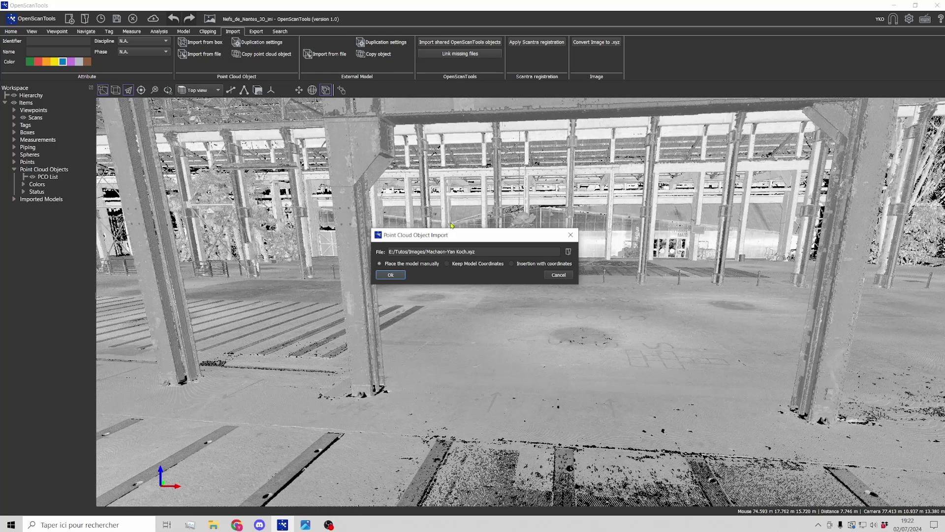
{"action": "left_click", "coordinate": [568, 252]}
{"action": "left_click", "coordinate": [464, 322]}
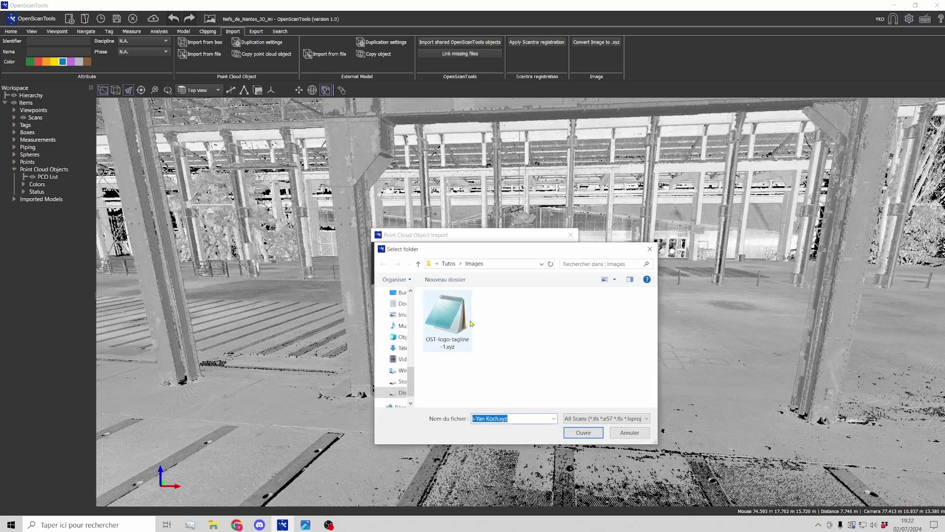
{"action": "left_click", "coordinate": [584, 432]}
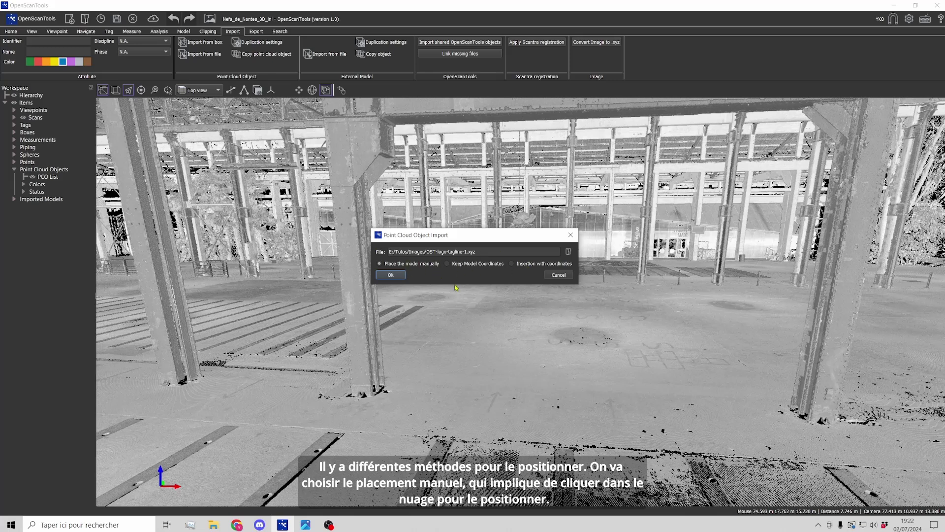
{"action": "left_click", "coordinate": [392, 275]}
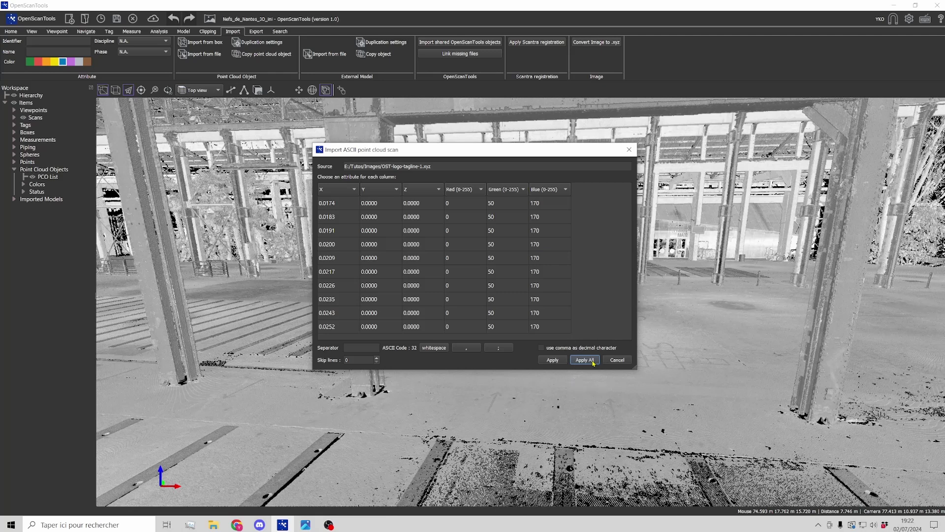
- Apply the X, Y, Z and RGB column attributes to all, and place the logo cloud on the foreground steel column
{"action": "left_click", "coordinate": [584, 360]}
{"action": "left_click", "coordinate": [424, 292]}
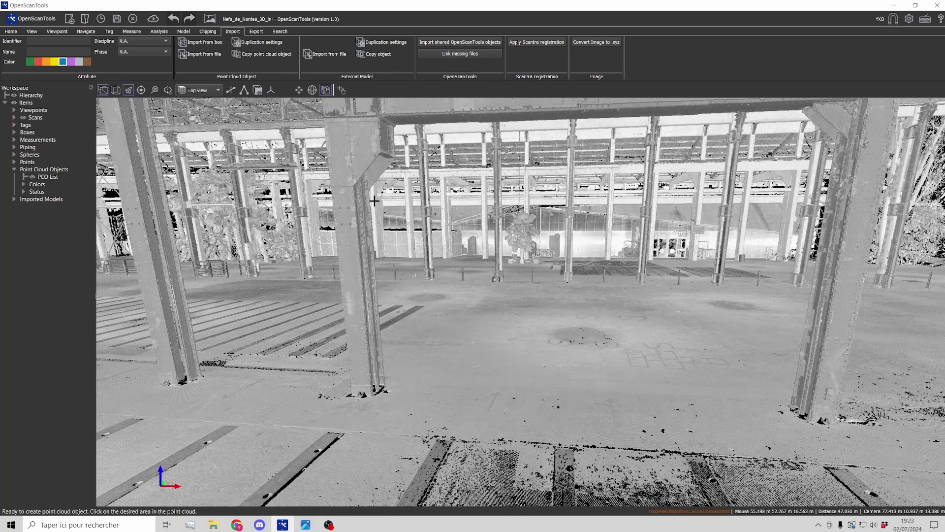
{"action": "left_click", "coordinate": [366, 337]}
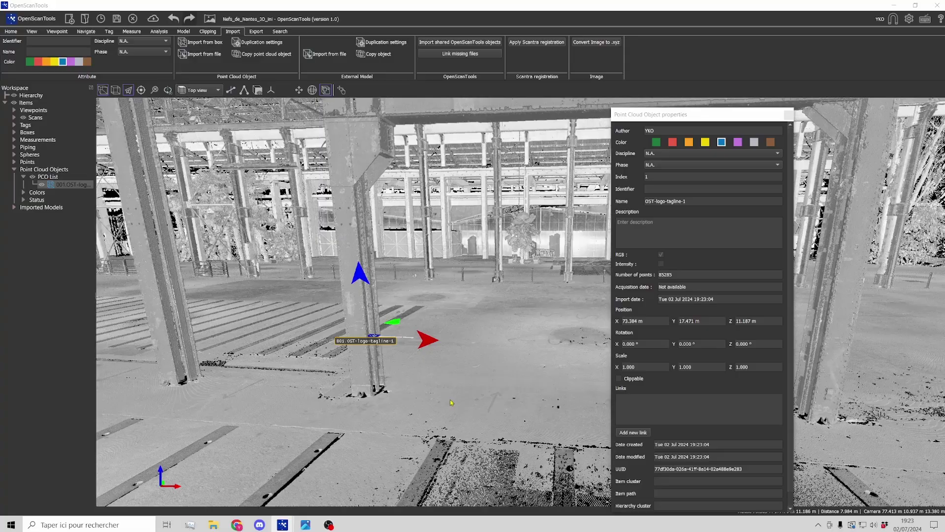
- Examine the imported logo point cloud beside the column, up close and from a distance
{"action": "left_click_drag", "start_coordinate": [433, 390], "coordinate": [461, 325]}
{"action": "scroll", "coordinate": [463, 385], "scroll_direction": "up", "scroll_amount": 7}
{"action": "middle_click_drag", "start_coordinate": [462, 325], "coordinate": [470, 409]}
{"action": "scroll", "coordinate": [471, 345], "scroll_direction": "up", "scroll_amount": 7}
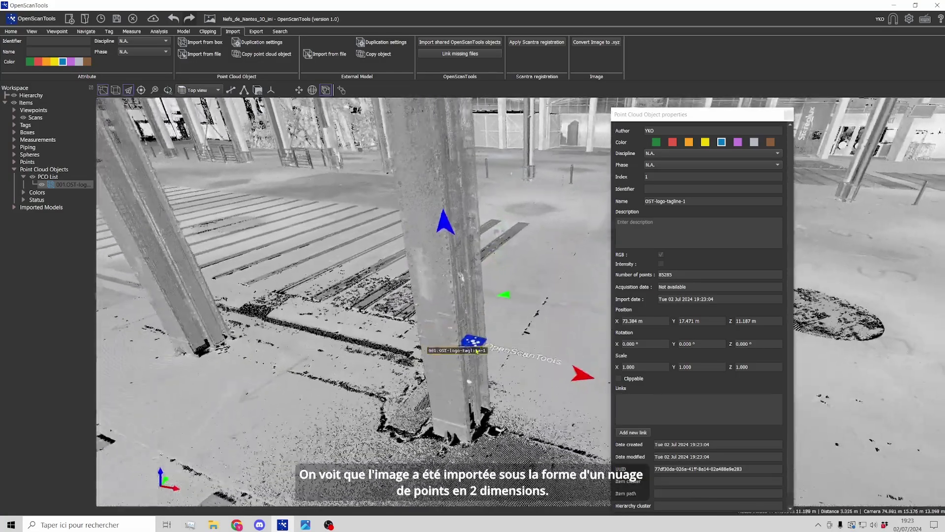
{"action": "left_click_drag", "start_coordinate": [471, 346], "coordinate": [471, 297]}
{"action": "scroll", "coordinate": [468, 301], "scroll_direction": "up", "scroll_amount": 6}
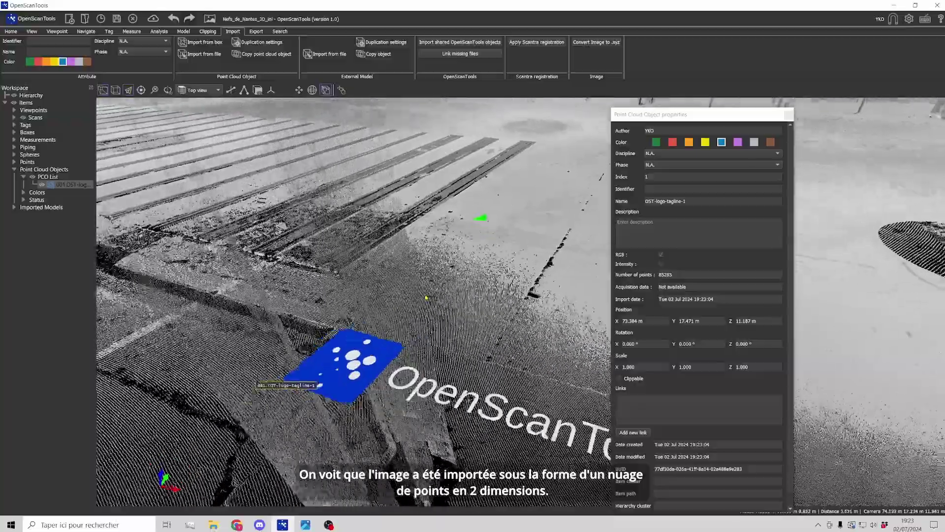
{"action": "middle_click_drag", "start_coordinate": [345, 339], "coordinate": [431, 317]}
{"action": "scroll", "coordinate": [434, 317], "scroll_direction": "up", "scroll_amount": 8}
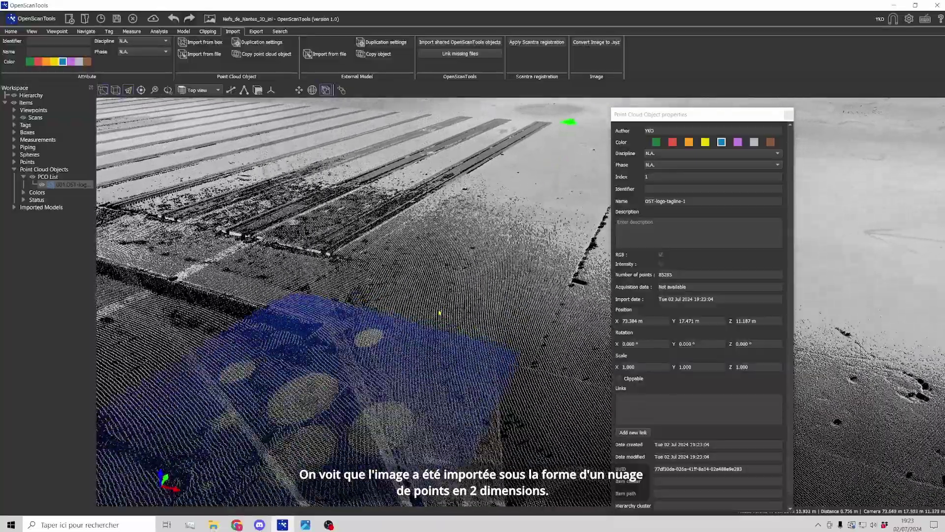
{"action": "scroll", "coordinate": [439, 315], "scroll_direction": "down", "scroll_amount": 6}
{"action": "scroll", "coordinate": [438, 322], "scroll_direction": "down", "scroll_amount": 8}
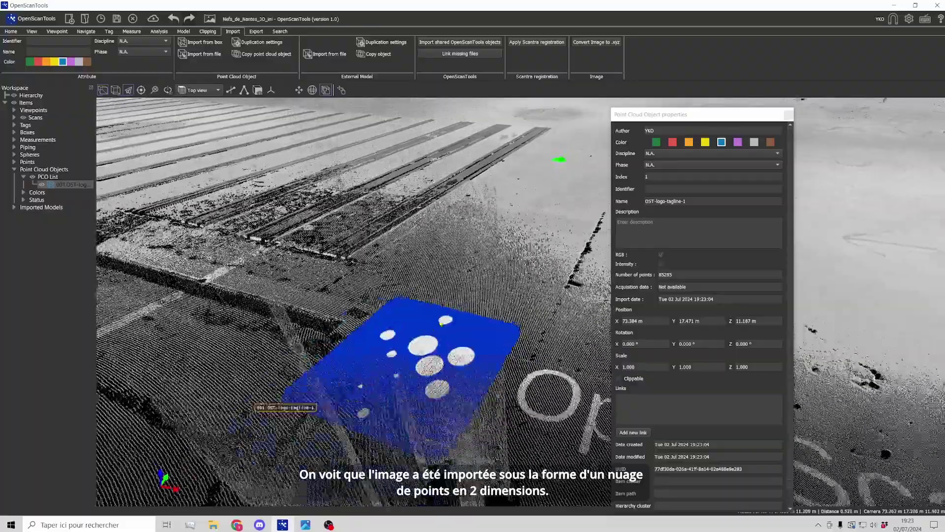
{"action": "scroll", "coordinate": [443, 396], "scroll_direction": "down", "scroll_amount": 6}
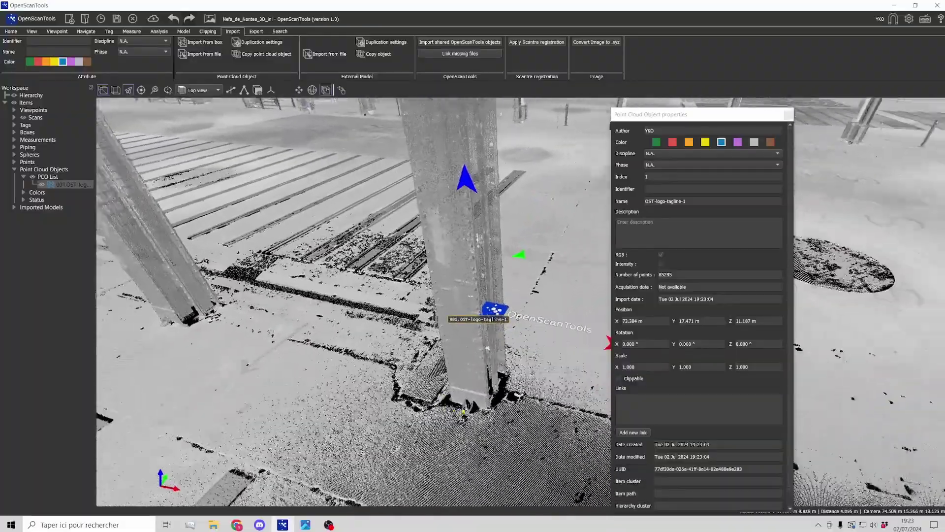
- Raise the logo point cloud to about Z 11.40 m and rotate it about 4.1° around its Z axis
{"action": "middle_click_drag", "start_coordinate": [438, 401], "coordinate": [435, 396]}
{"action": "key", "text": "t"}
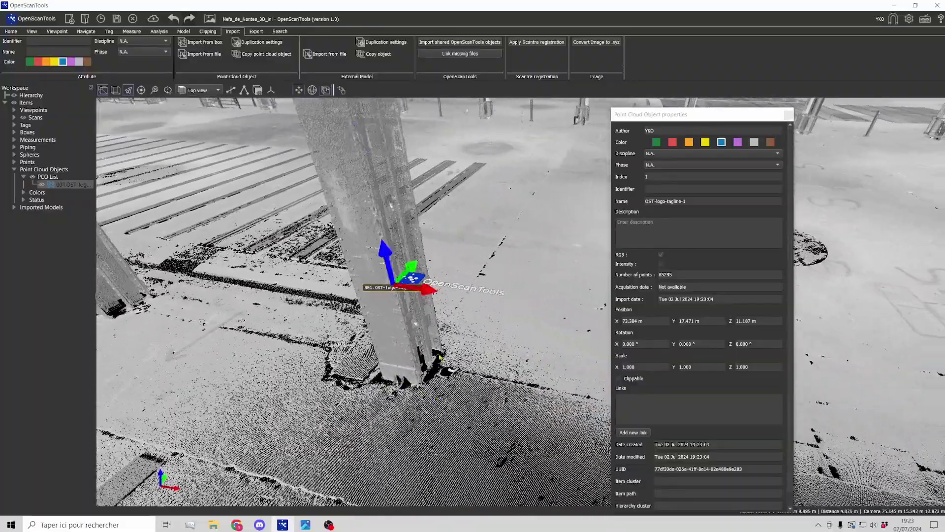
{"action": "left_click_drag", "start_coordinate": [391, 271], "coordinate": [386, 248]}
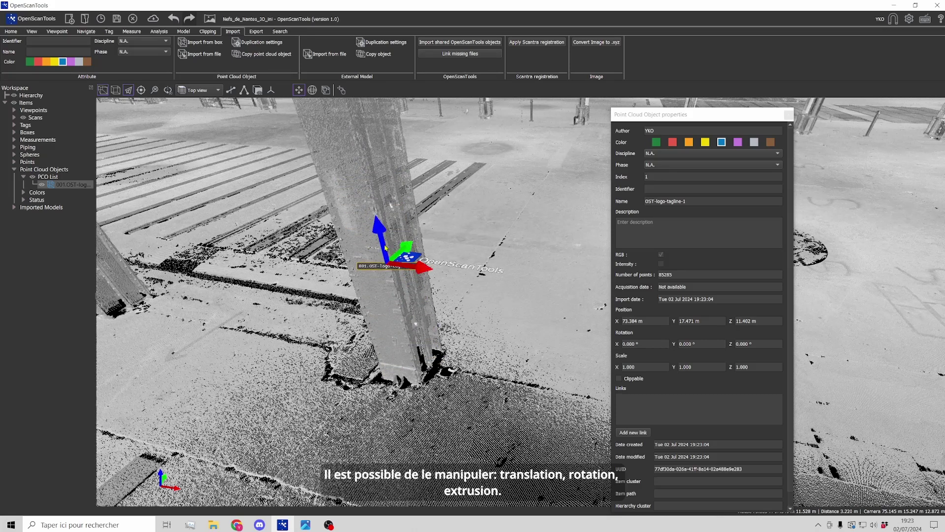
{"action": "key", "text": "r"}
{"action": "mouse_move", "coordinate": [381, 293]}
{"action": "left_mouse_down"}
{"action": "mouse_move", "coordinate": [404, 295]}
{"action": "mouse_move", "coordinate": [384, 296]}
{"action": "left_mouse_up"}
{"action": "key", "text": "e"}
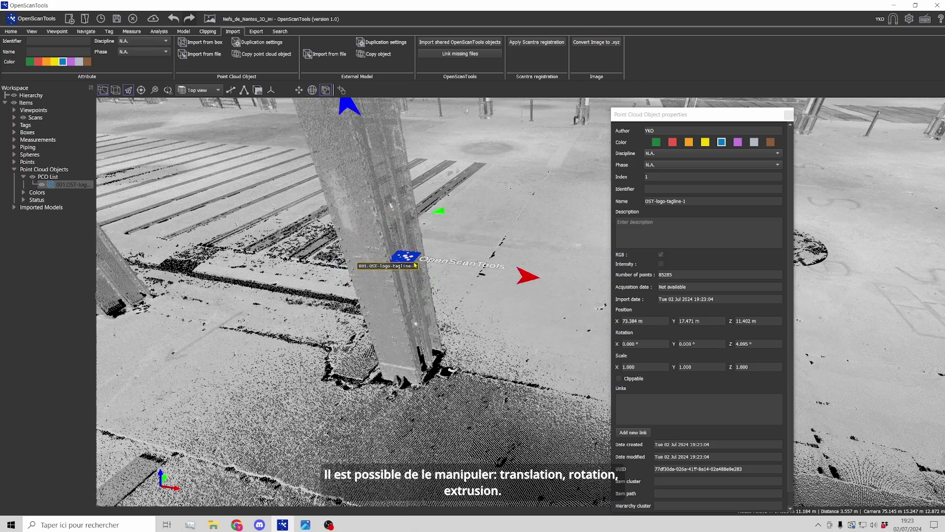
- Set the logo point cloud's X and Y scale to 2, move its properties window aside and deselect the object
{"action": "left_click", "coordinate": [647, 366]}
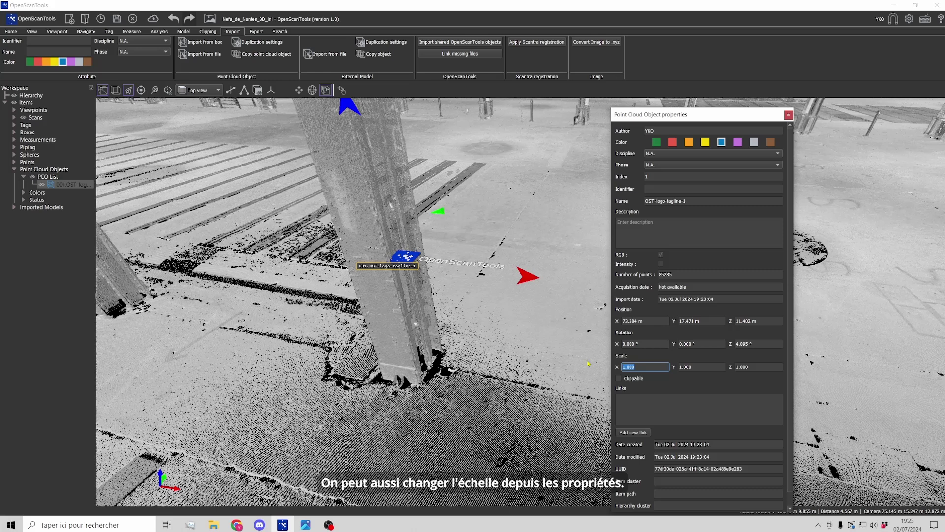
{"action": "type", "text": "2"}
{"action": "key", "text": "Tab"}
{"action": "type", "text": "2"}
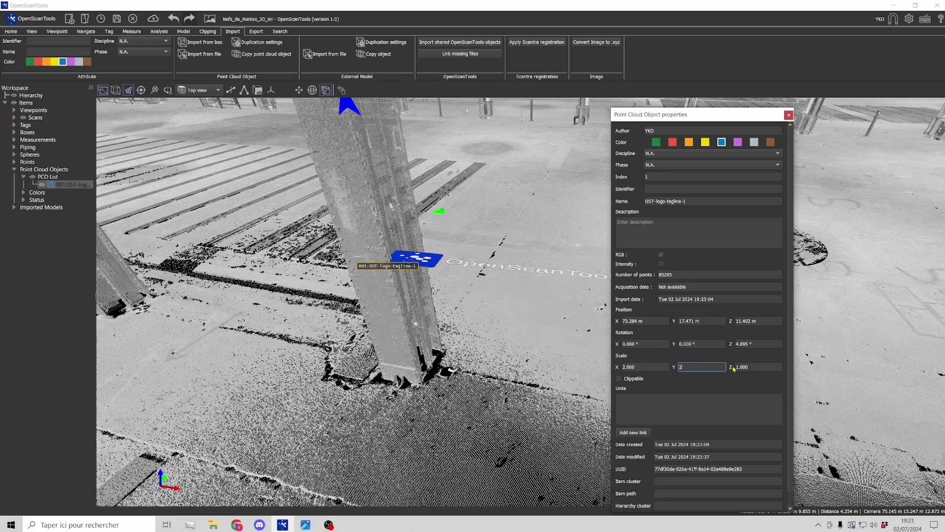
{"action": "left_click", "coordinate": [747, 368]}
{"action": "left_click_drag", "start_coordinate": [500, 377], "coordinate": [455, 366]}
{"action": "left_click_drag", "start_coordinate": [668, 118], "coordinate": [803, 156]}
{"action": "left_click_drag", "start_coordinate": [610, 249], "coordinate": [542, 288]}
{"action": "scroll", "coordinate": [570, 250], "scroll_direction": "down", "scroll_amount": 4}
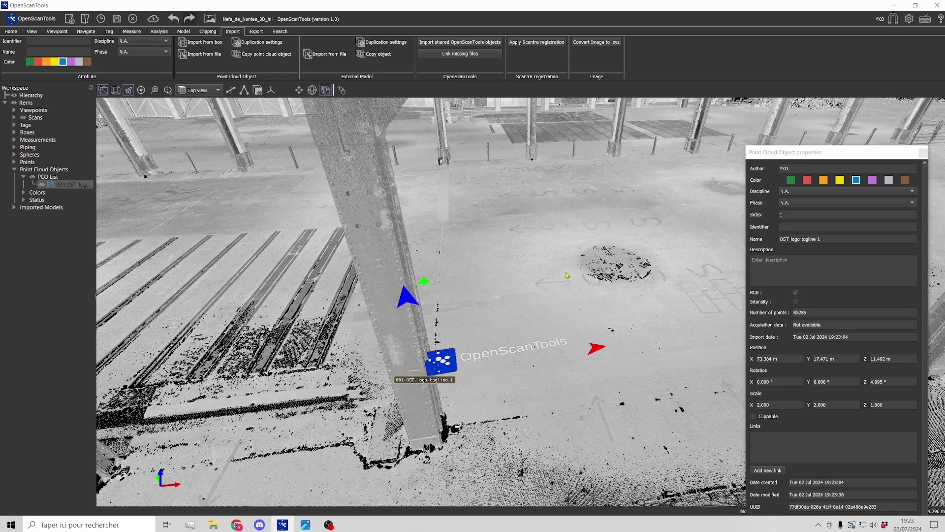
{"action": "left_click", "coordinate": [525, 282]}
{"action": "left_click_drag", "start_coordinate": [523, 278], "coordinate": [493, 257]}
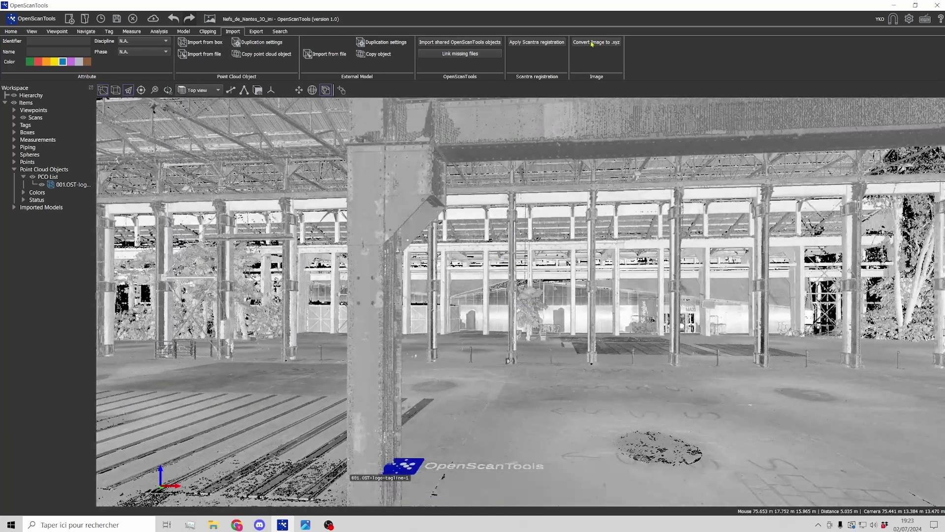
- Set the Machaon JPG photo as the input image for a new conversion to .xyz
{"action": "left_click", "coordinate": [593, 44]}
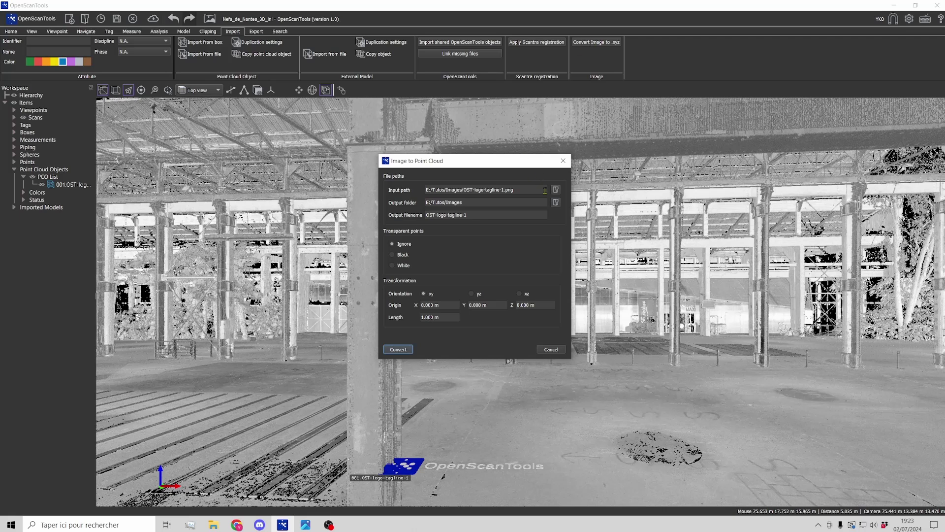
{"action": "left_click", "coordinate": [555, 190]}
{"action": "left_click", "coordinate": [447, 250]}
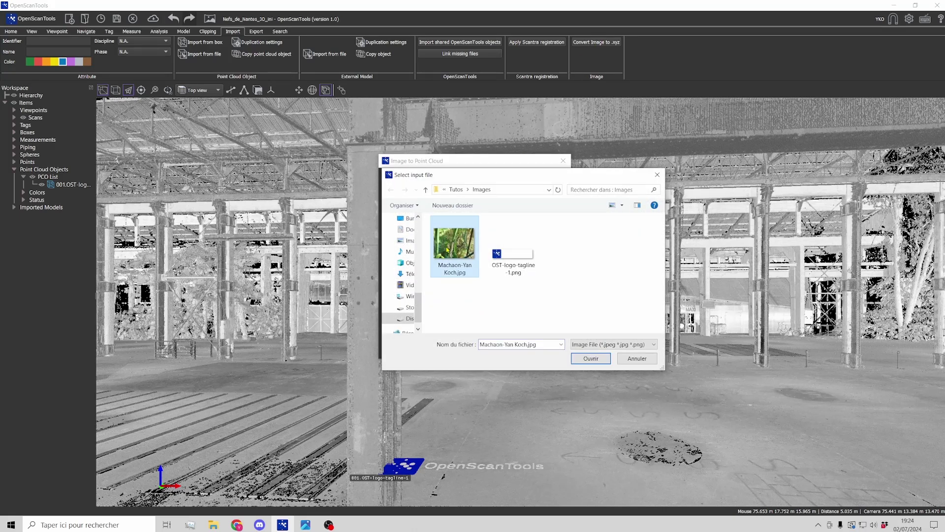
{"action": "left_click", "coordinate": [593, 360]}
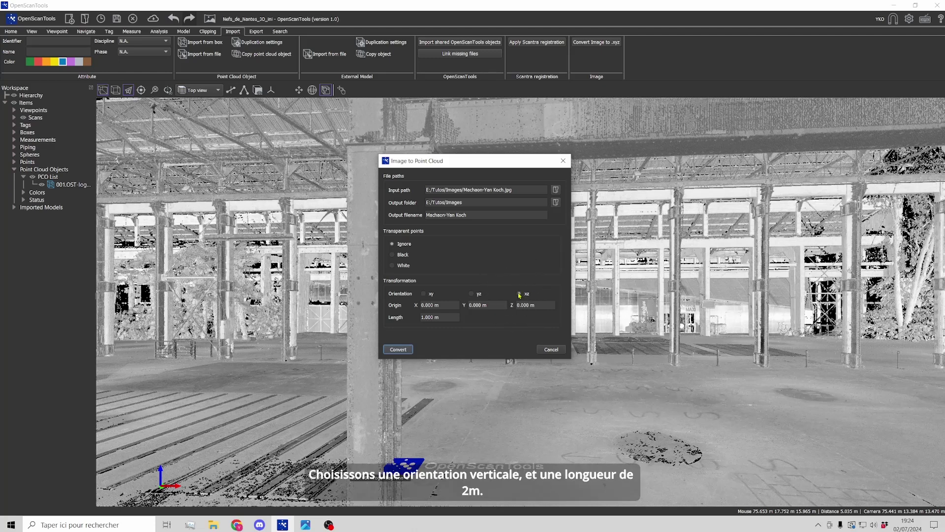
- Convert the Machaon photo to an .xyz point cloud in the xz orientation with a length of 2 m
{"action": "left_click", "coordinate": [451, 316]}
{"action": "type", "text": "2"}
{"action": "left_click", "coordinate": [400, 351]}
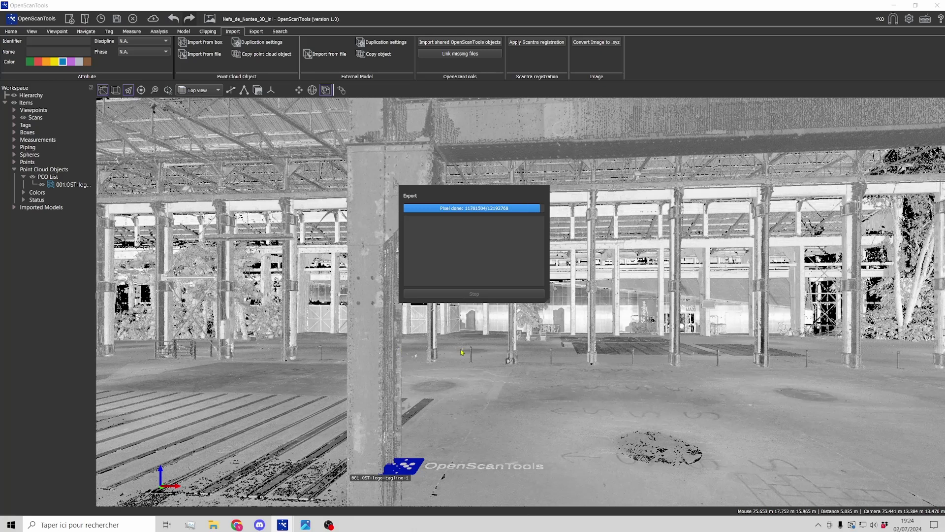
{"action": "left_click", "coordinate": [491, 295]}
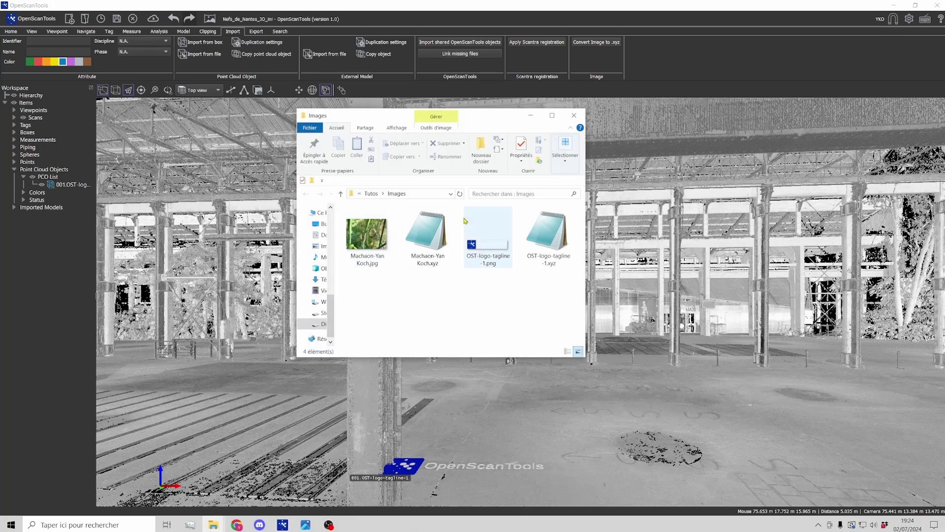
- Choose the converted Machaon .xyz file as the source for a new point cloud object import
{"action": "left_click", "coordinate": [479, 295]}
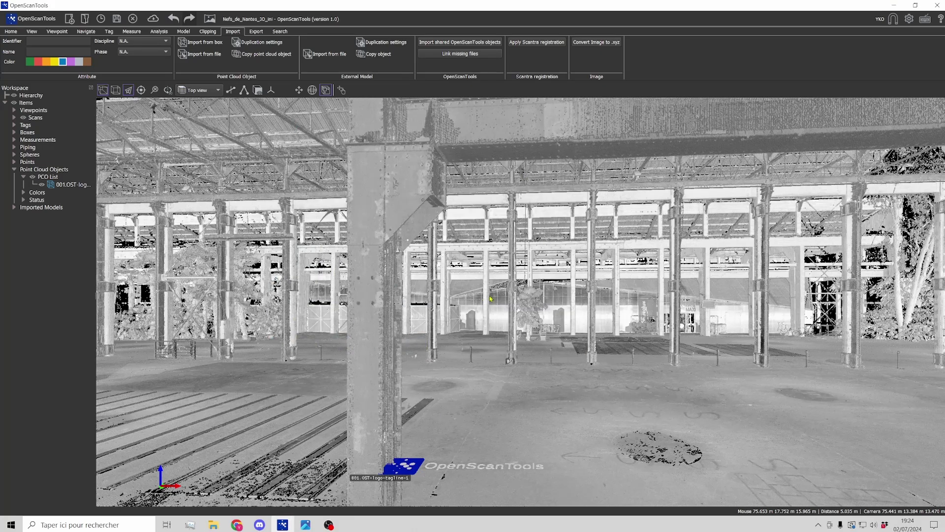
{"action": "left_click", "coordinate": [206, 55]}
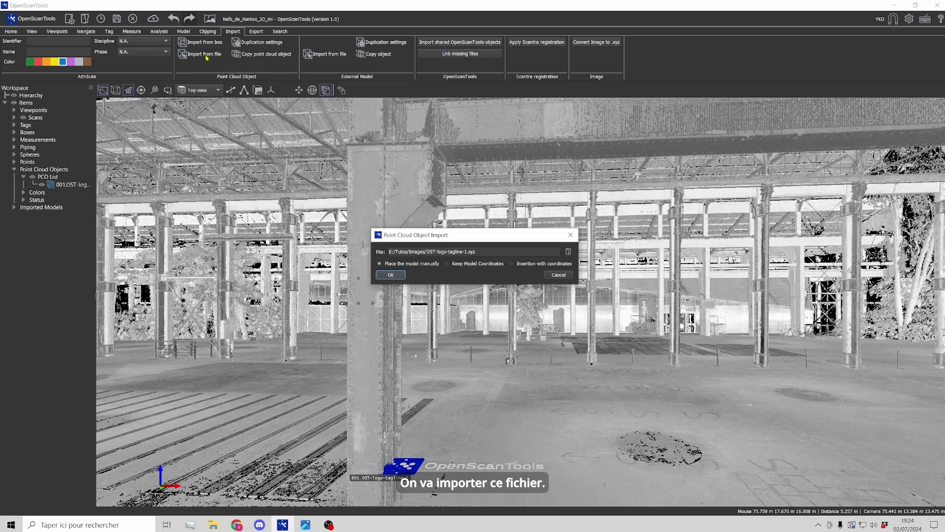
{"action": "left_click", "coordinate": [568, 252]}
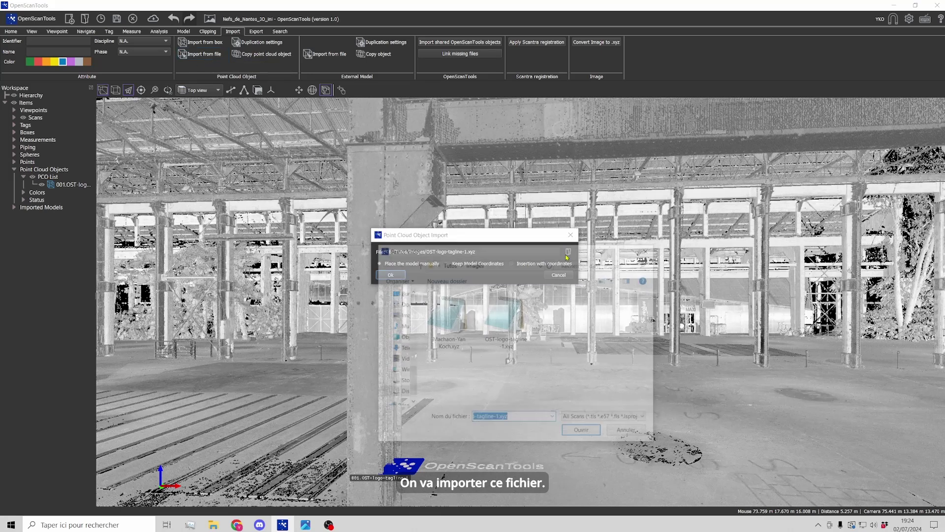
{"action": "left_click", "coordinate": [452, 317]}
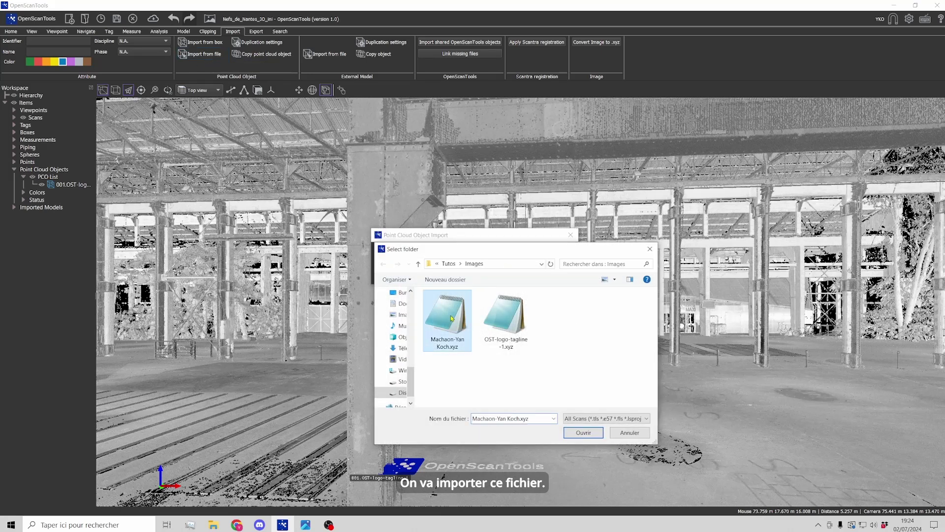
{"action": "left_click", "coordinate": [583, 432]}
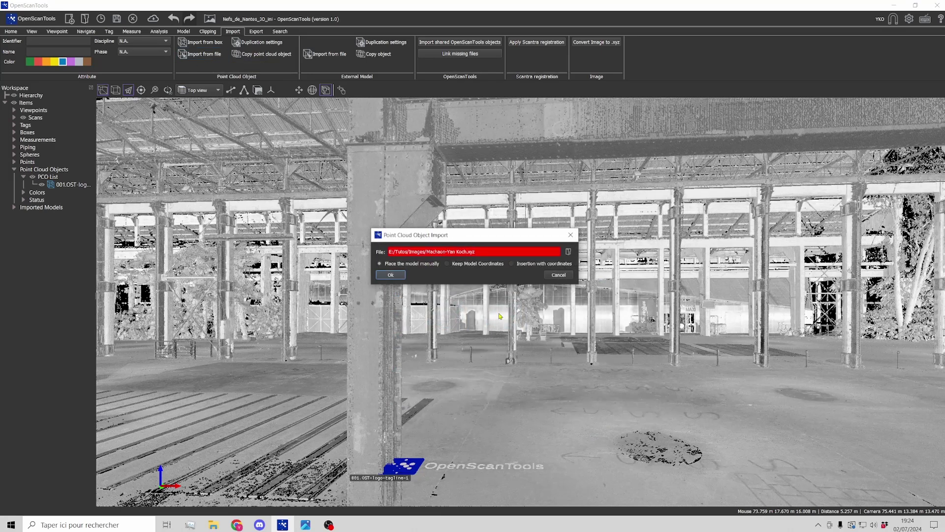
- Import the Machaon point cloud with manual placement, applying the XYZ/RGB column attributes to all and 100 micrometer precision
{"action": "left_click", "coordinate": [392, 274]}
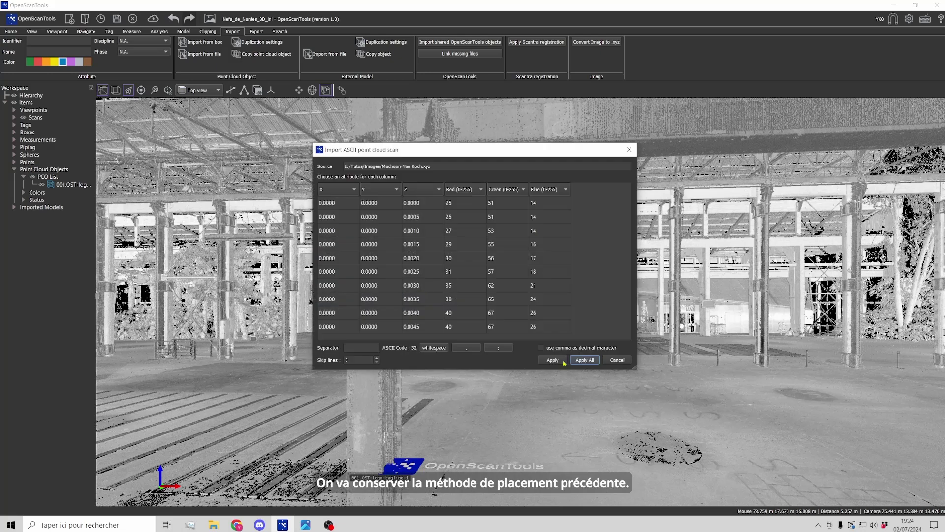
{"action": "left_click", "coordinate": [585, 360]}
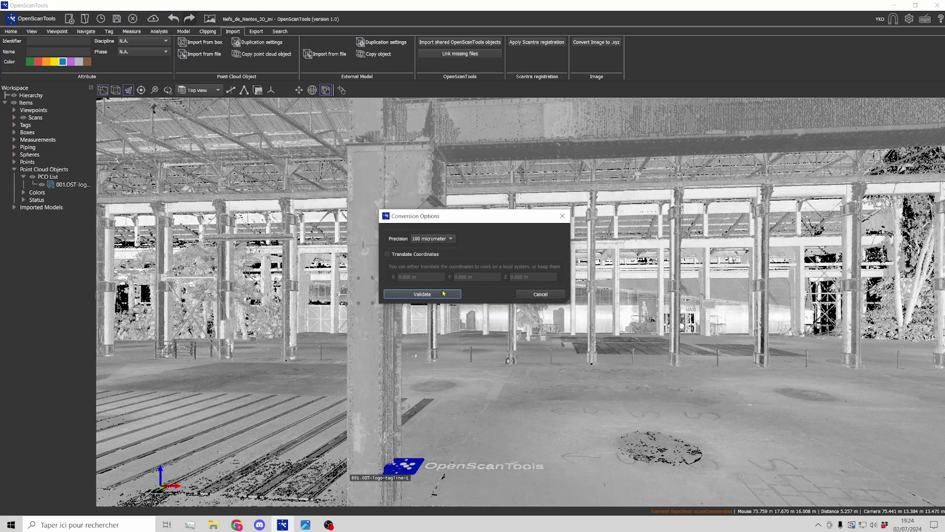
{"action": "left_click", "coordinate": [422, 294]}
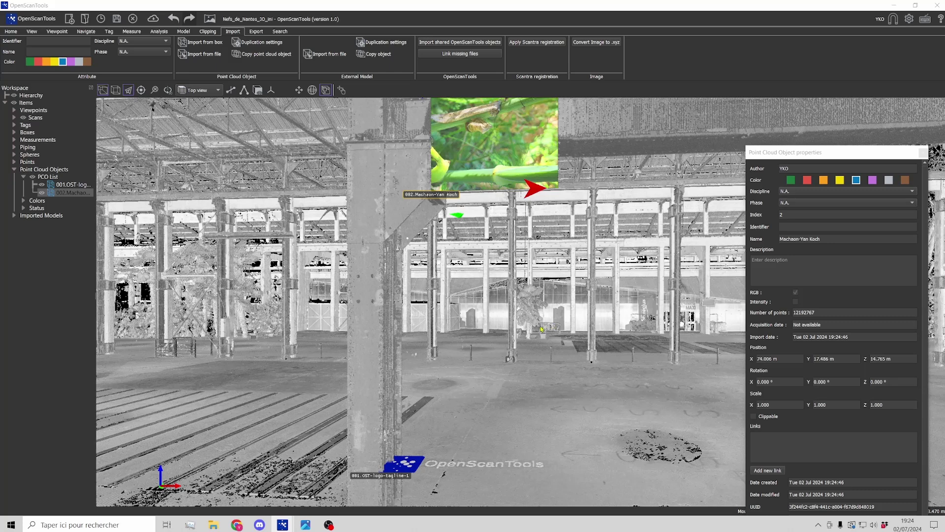
- Rotate the Machaon point cloud by setting its Y rotation to -90°
{"action": "left_click_drag", "start_coordinate": [541, 327], "coordinate": [528, 341]}
{"action": "scroll", "coordinate": [528, 341], "scroll_direction": "down", "scroll_amount": 2}
{"action": "middle_click_drag", "start_coordinate": [528, 344], "coordinate": [536, 374]}
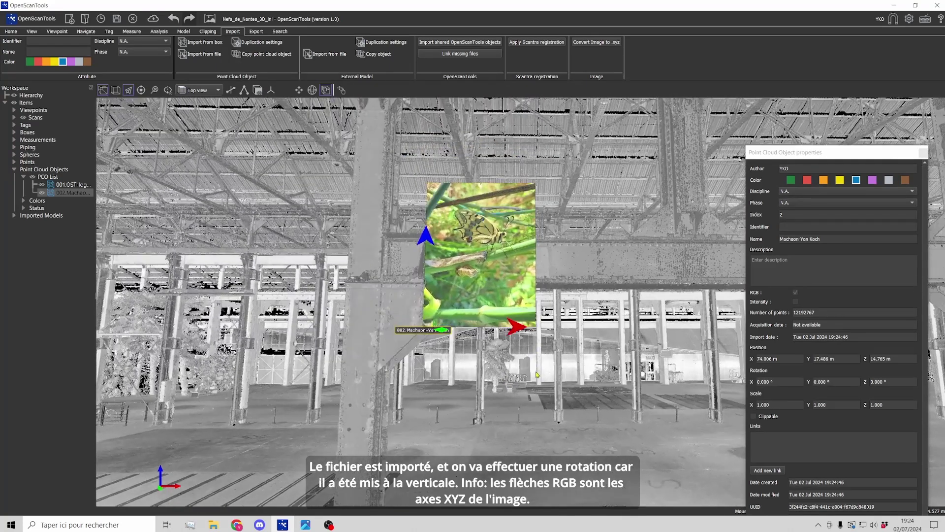
{"action": "scroll", "coordinate": [552, 348], "scroll_direction": "up", "scroll_amount": 3}
{"action": "middle_click_drag", "start_coordinate": [537, 286], "coordinate": [551, 325]}
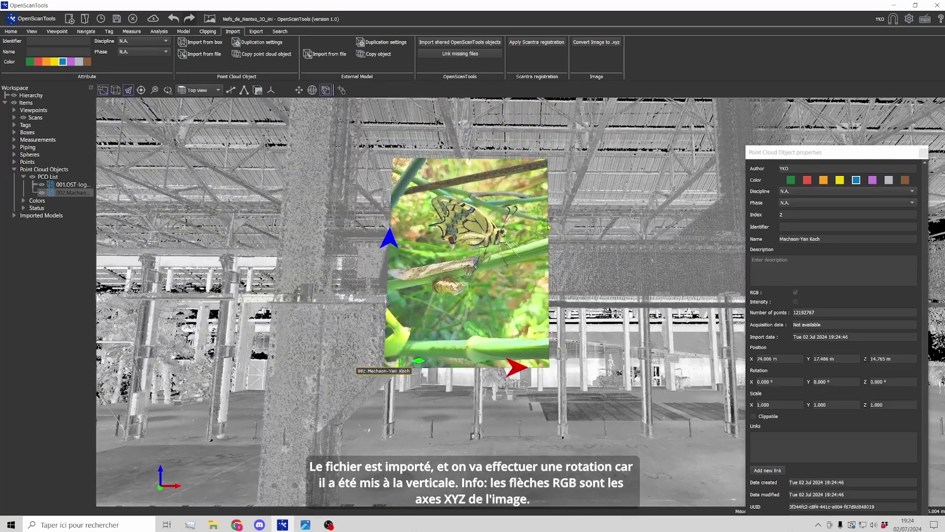
{"action": "key", "text": "space"}
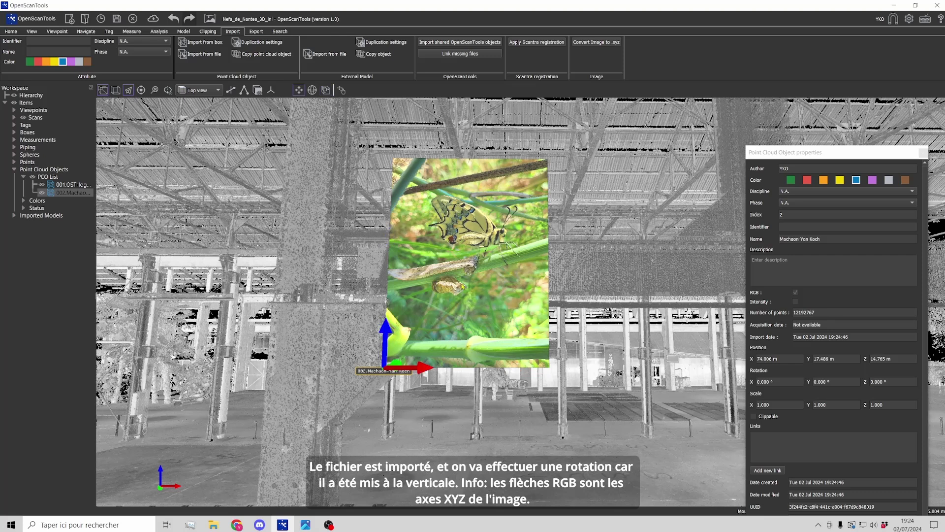
{"action": "middle_click_drag", "start_coordinate": [584, 274], "coordinate": [610, 252]}
{"action": "left_click_drag", "start_coordinate": [610, 252], "coordinate": [584, 272]}
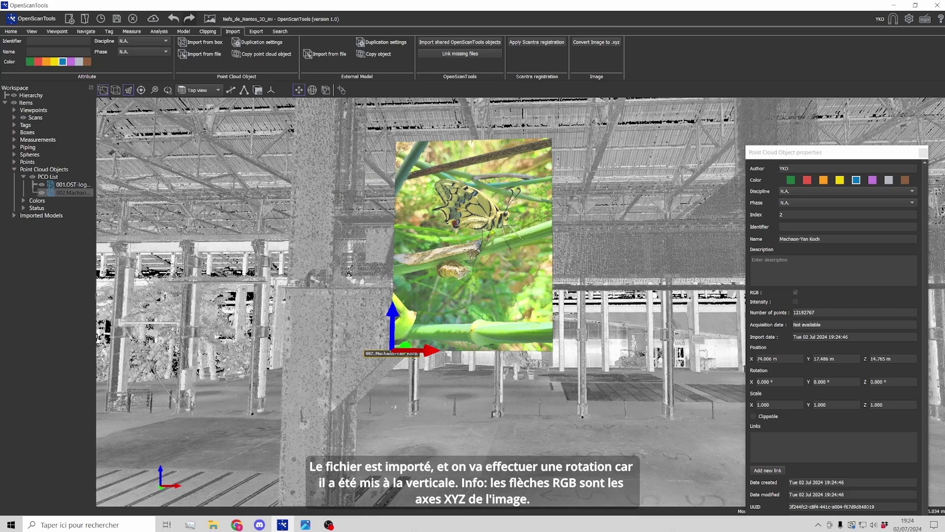
{"action": "left_click", "coordinate": [837, 382]}
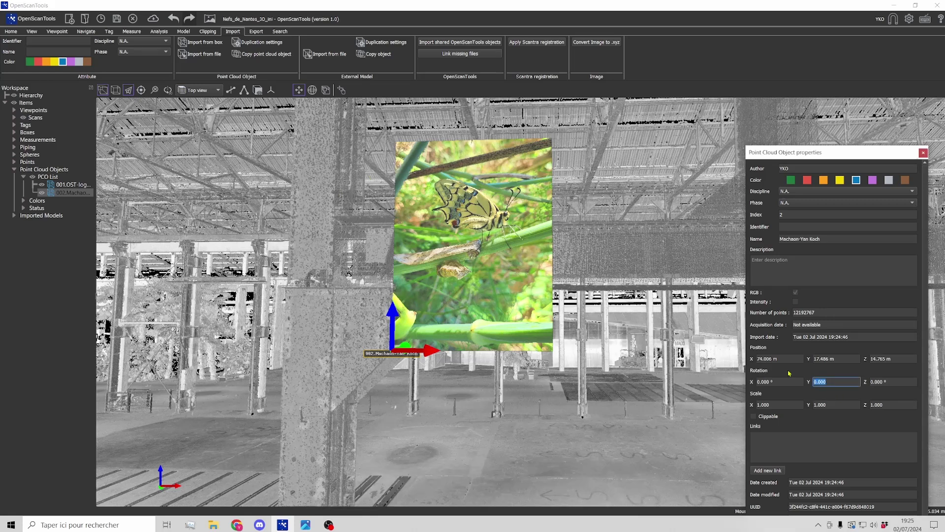
{"action": "type", "text": "-90"}
{"action": "key", "text": "Return"}
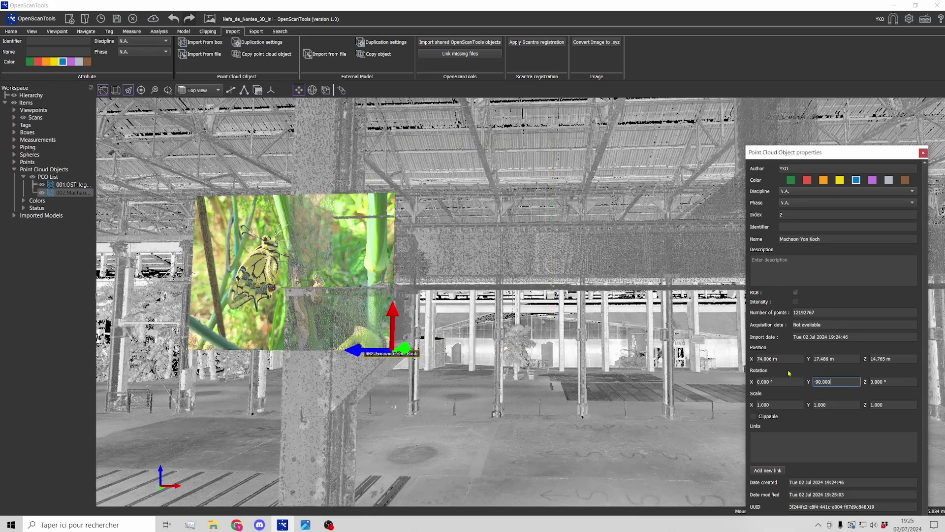
- Set the Machaon point cloud's X and Z scale to 2
{"action": "middle_click_drag", "start_coordinate": [469, 333], "coordinate": [478, 325]}
{"action": "left_click", "coordinate": [788, 406]}
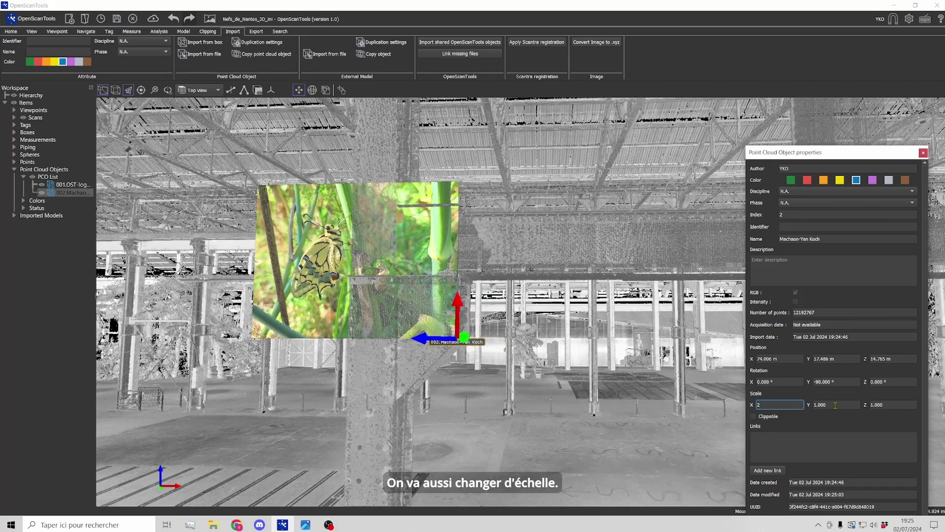
{"action": "type", "text": "2"}
{"action": "key", "text": "Return"}
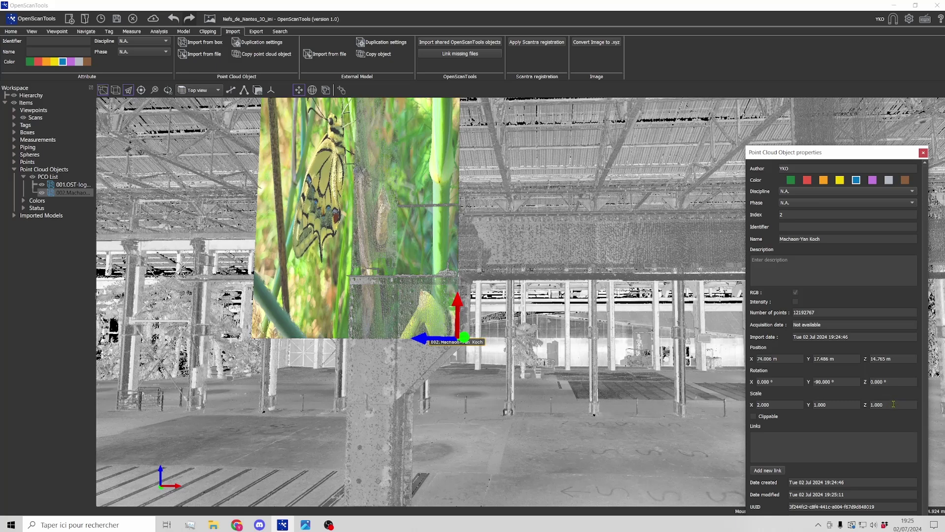
{"action": "left_click", "coordinate": [894, 404]}
{"action": "type", "text": "2"}
{"action": "key", "text": "Return"}
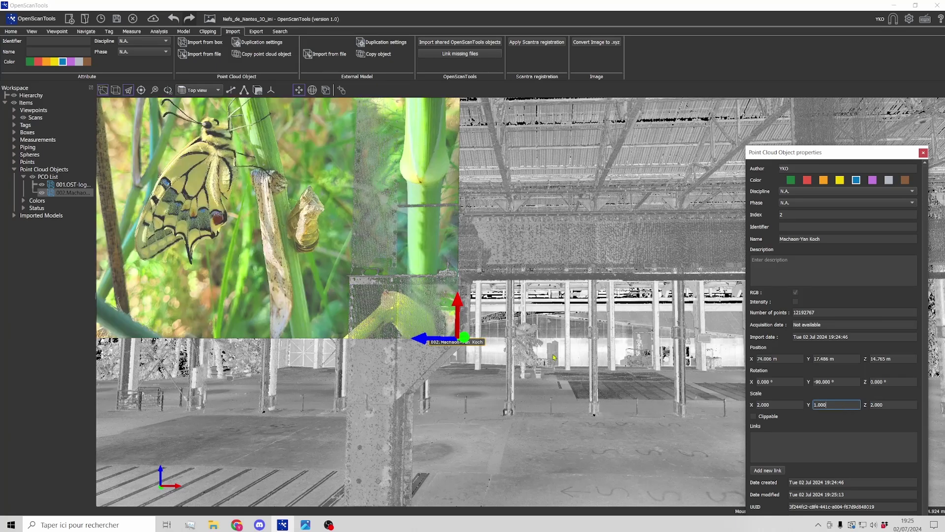
- Examine the enlarged Machaon point cloud up close and from a distance to check its resolution
{"action": "scroll", "coordinate": [573, 373], "scroll_direction": "up", "scroll_amount": 3}
{"action": "scroll", "coordinate": [572, 372], "scroll_direction": "down", "scroll_amount": 3}
{"action": "scroll", "coordinate": [572, 373], "scroll_direction": "up", "scroll_amount": 1}
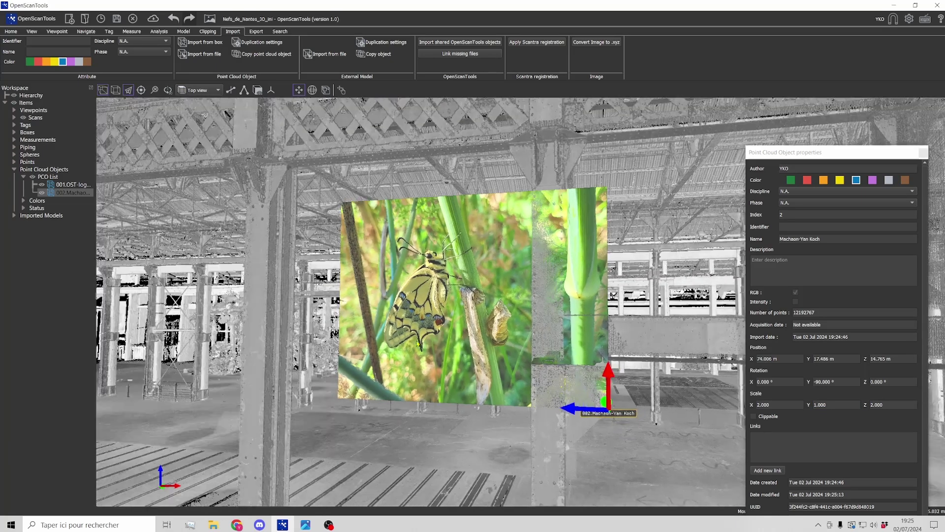
{"action": "scroll", "coordinate": [430, 347], "scroll_direction": "up", "scroll_amount": 4}
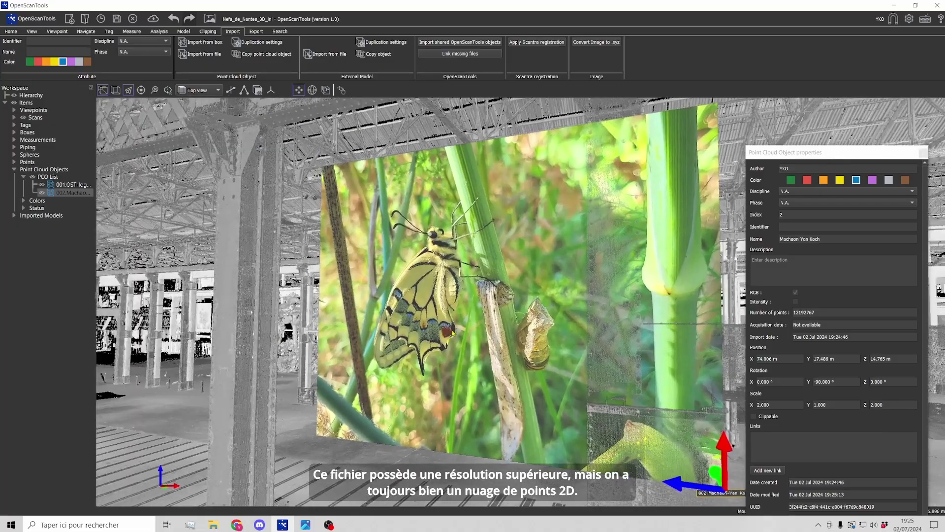
{"action": "scroll", "coordinate": [491, 360], "scroll_direction": "up", "scroll_amount": 5}
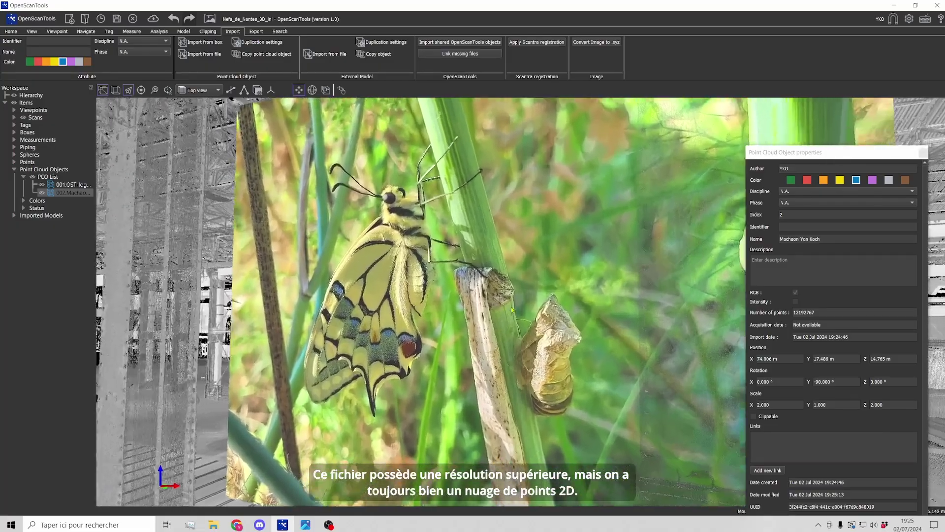
{"action": "scroll", "coordinate": [517, 294], "scroll_direction": "up", "scroll_amount": 5}
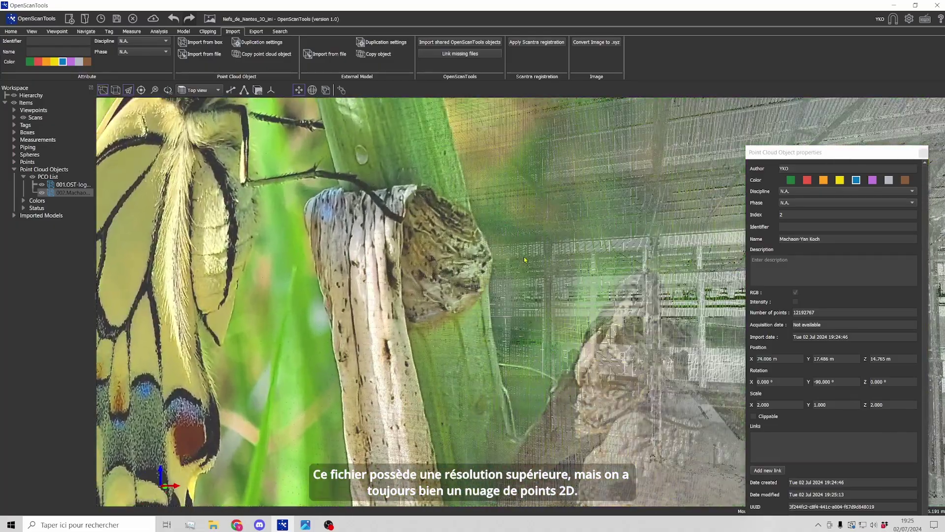
{"action": "scroll", "coordinate": [525, 251], "scroll_direction": "up", "scroll_amount": 2}
{"action": "scroll", "coordinate": [525, 246], "scroll_direction": "down", "scroll_amount": 6}
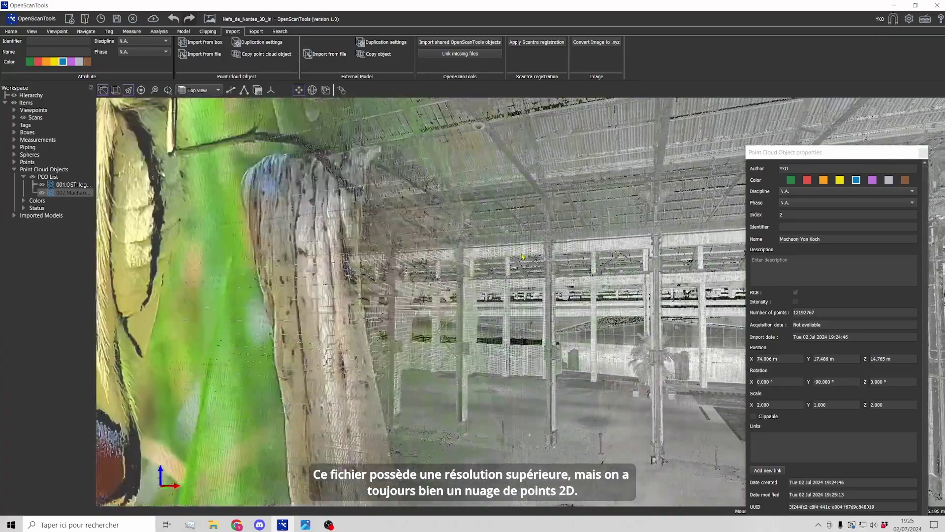
{"action": "scroll", "coordinate": [501, 376], "scroll_direction": "down", "scroll_amount": 4}
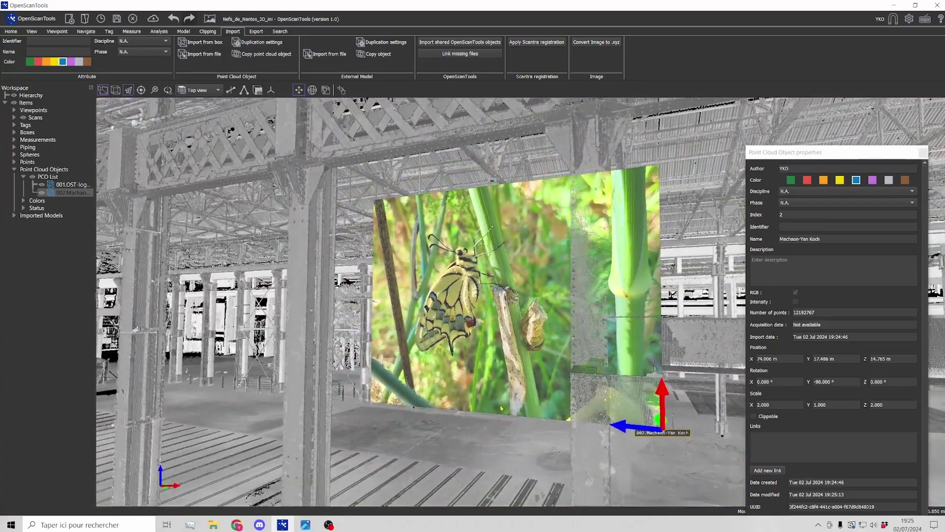
{"action": "scroll", "coordinate": [500, 339], "scroll_direction": "down", "scroll_amount": 2}
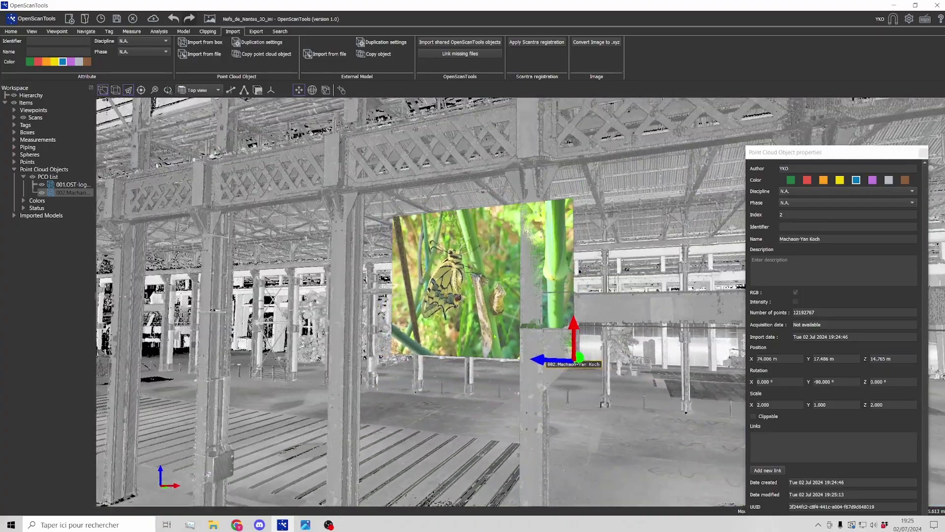
{"action": "middle_click_drag", "start_coordinate": [475, 327], "coordinate": [481, 329]}
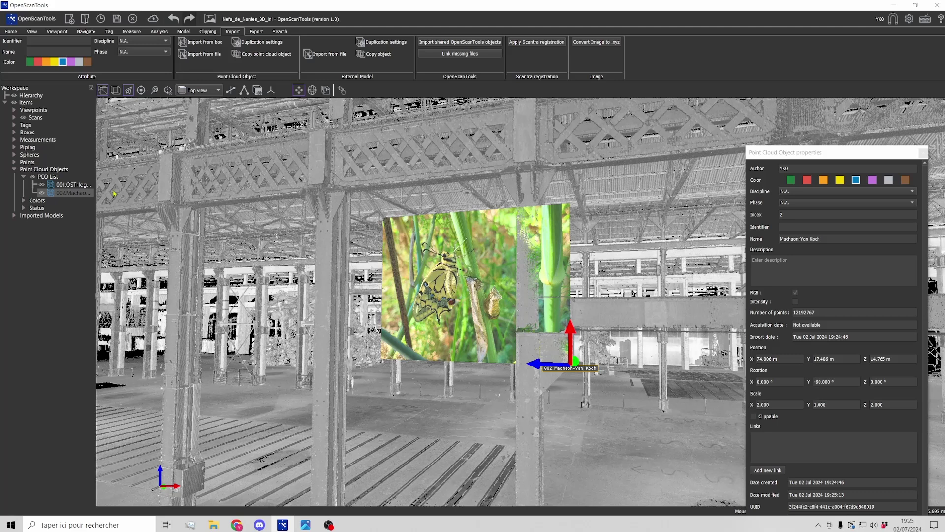
- Locate the imported image point clouds in the Point Cloud Objects section of the project tree
{"action": "left_click_drag", "start_coordinate": [322, 251], "coordinate": [329, 311]}
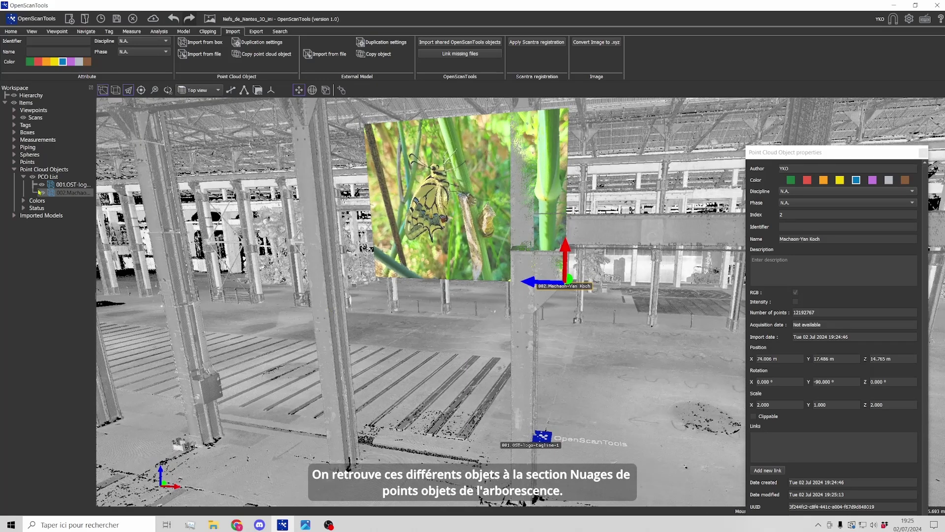
{"action": "left_click", "coordinate": [44, 170]}
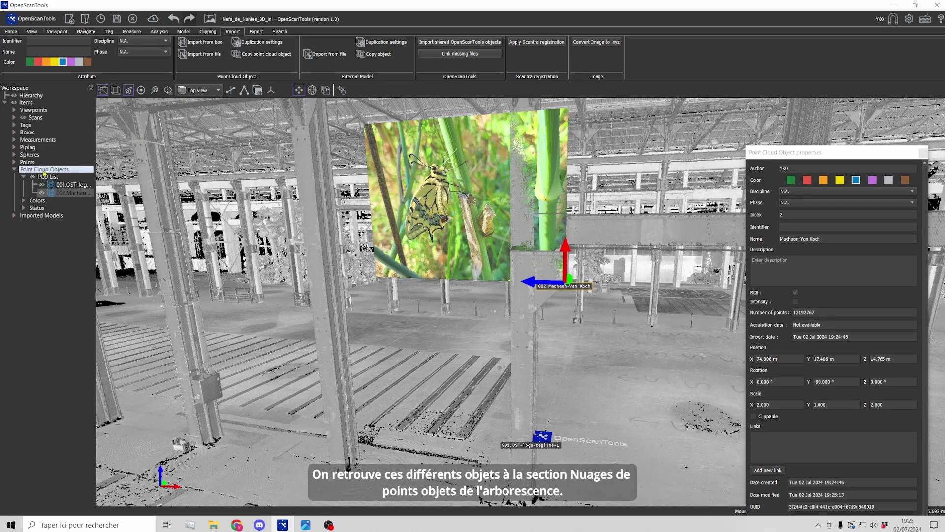
{"action": "key", "text": "ctrl"}
{"action": "left_click_drag", "start_coordinate": [332, 339], "coordinate": [332, 300]}
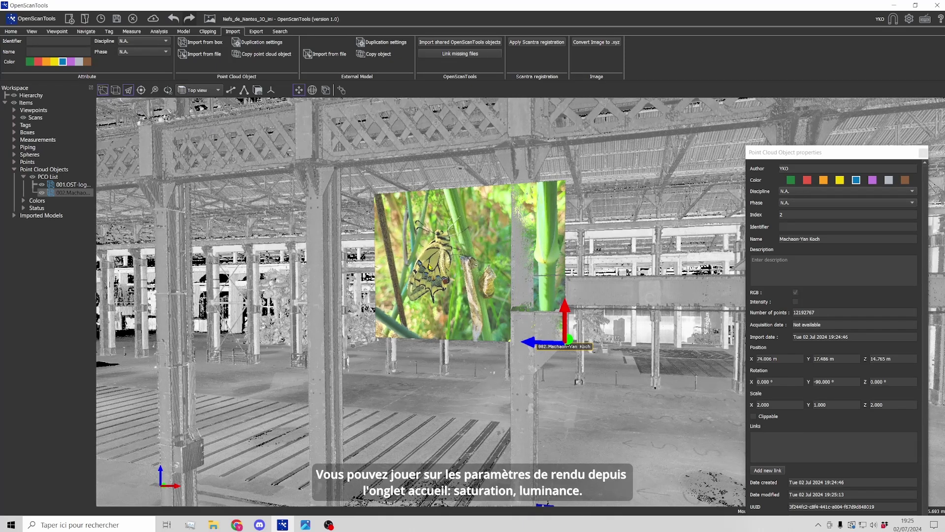
- Set the point cloud rendering saturation to 48 and the normals strength to 18
{"action": "left_click_drag", "start_coordinate": [442, 262], "coordinate": [446, 263]}
{"action": "scroll", "coordinate": [474, 254], "scroll_direction": "up", "scroll_amount": 1}
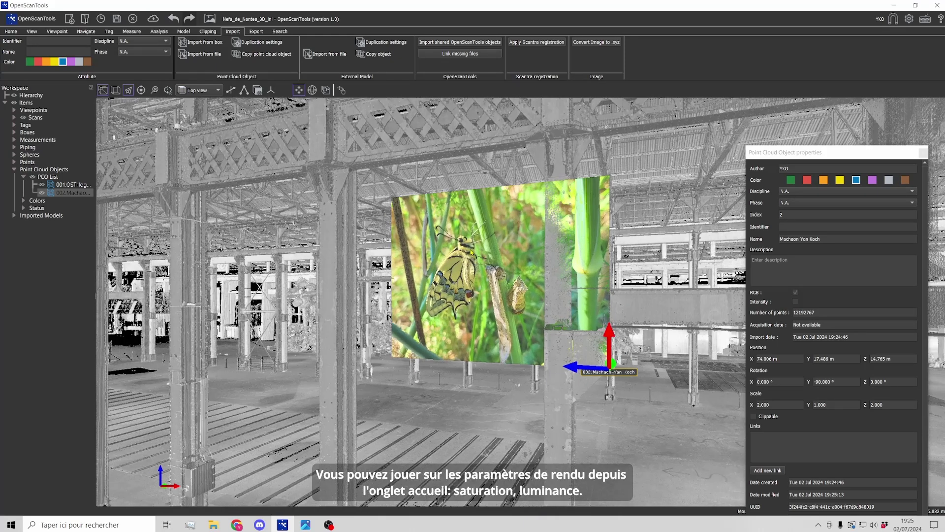
{"action": "left_click", "coordinate": [11, 32]}
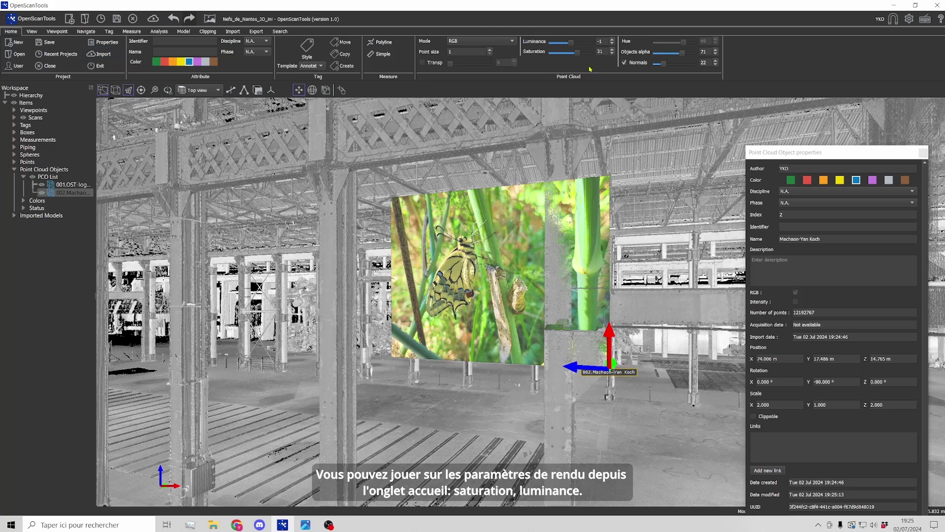
{"action": "mouse_move", "coordinate": [579, 56]}
{"action": "left_mouse_down"}
{"action": "mouse_move", "coordinate": [561, 55]}
{"action": "mouse_move", "coordinate": [583, 62]}
{"action": "left_mouse_up"}
{"action": "mouse_move", "coordinate": [666, 68]}
{"action": "left_mouse_down"}
{"action": "mouse_move", "coordinate": [686, 70]}
{"action": "mouse_move", "coordinate": [664, 70]}
{"action": "left_mouse_up"}
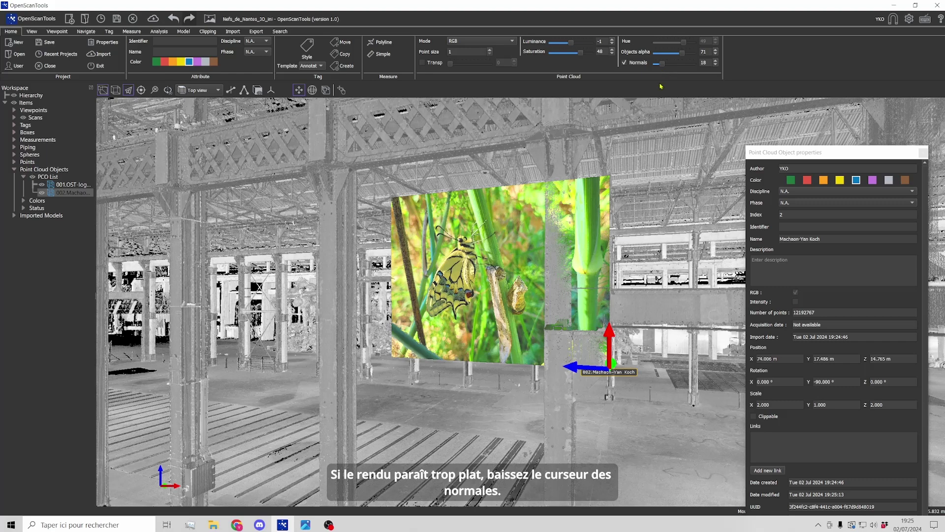
{"action": "left_click_drag", "start_coordinate": [645, 298], "coordinate": [616, 290]}
{"action": "middle_click_drag", "start_coordinate": [615, 289], "coordinate": [567, 267]}
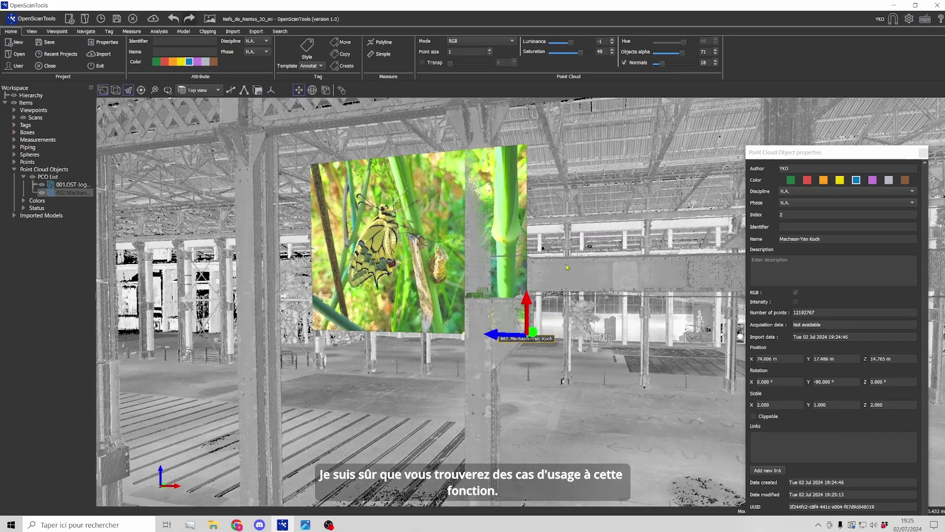
{"action": "scroll", "coordinate": [567, 267], "scroll_direction": "down", "scroll_amount": 4}
{"action": "left_click_drag", "start_coordinate": [542, 304], "coordinate": [571, 306]}
{"action": "middle_click_drag", "start_coordinate": [571, 307], "coordinate": [528, 292]}
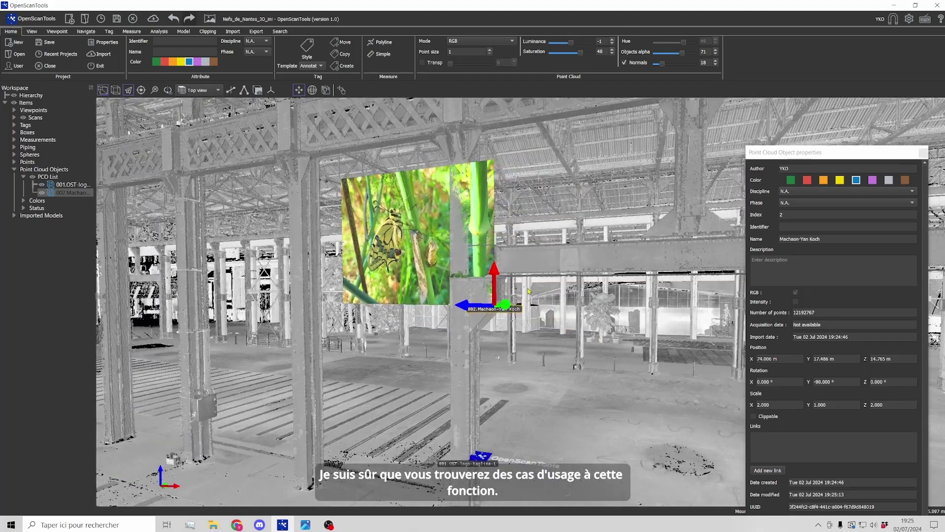